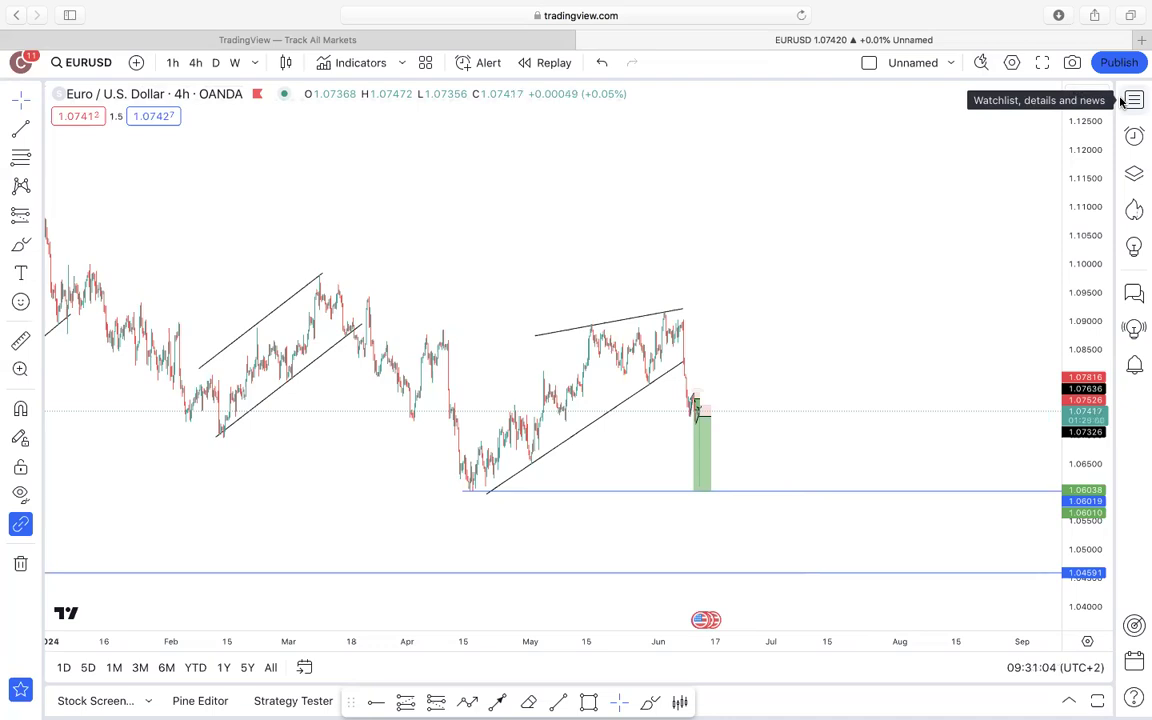
# Check the pairs in the Red list watchlist and view the EURUSD chart on the daily timeframe.
pyautogui.click(1135, 101)
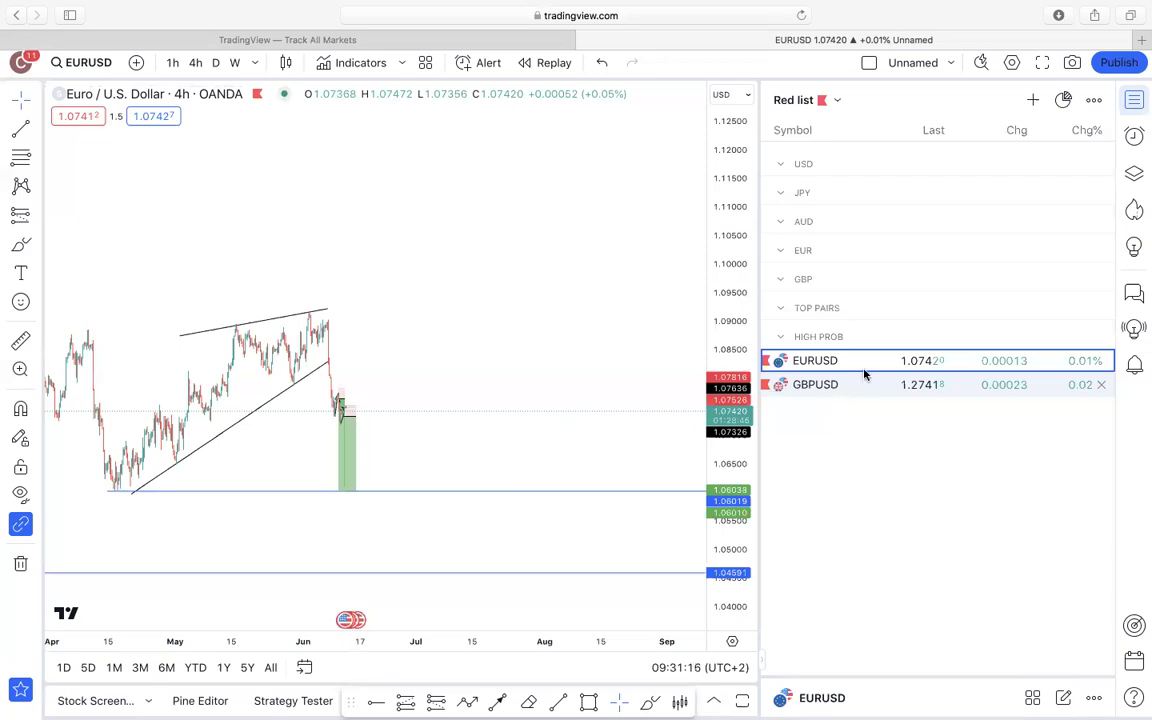
pyautogui.click(1135, 101)
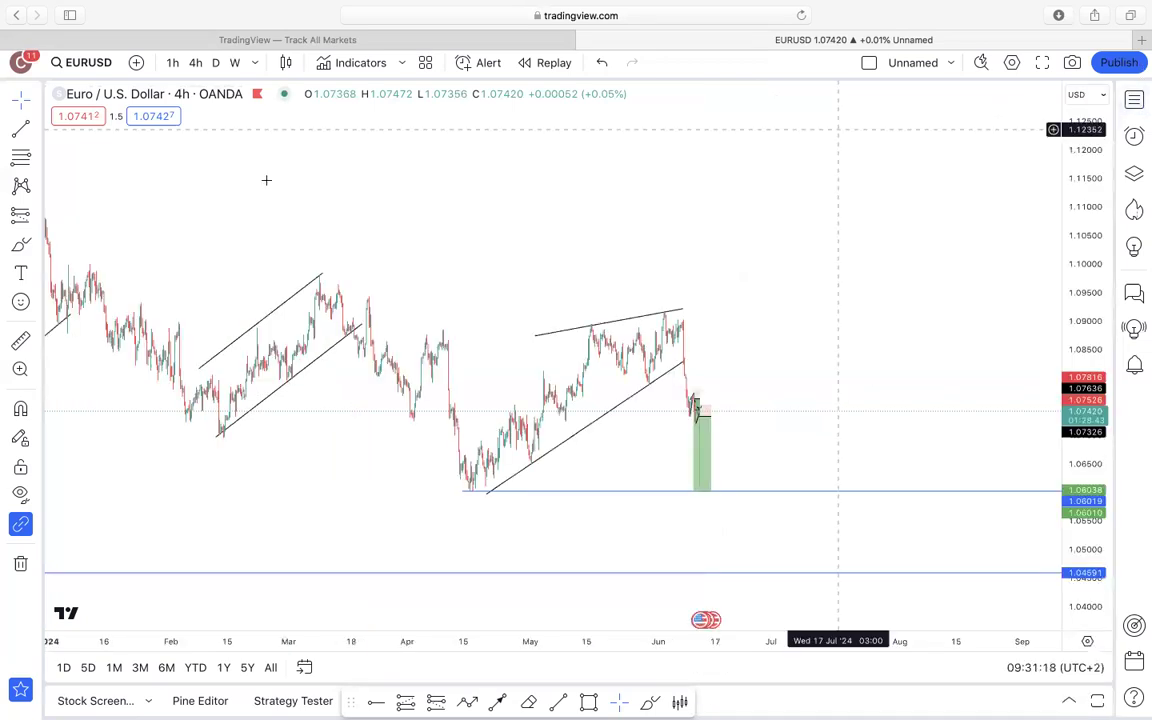
pyautogui.click(216, 66)
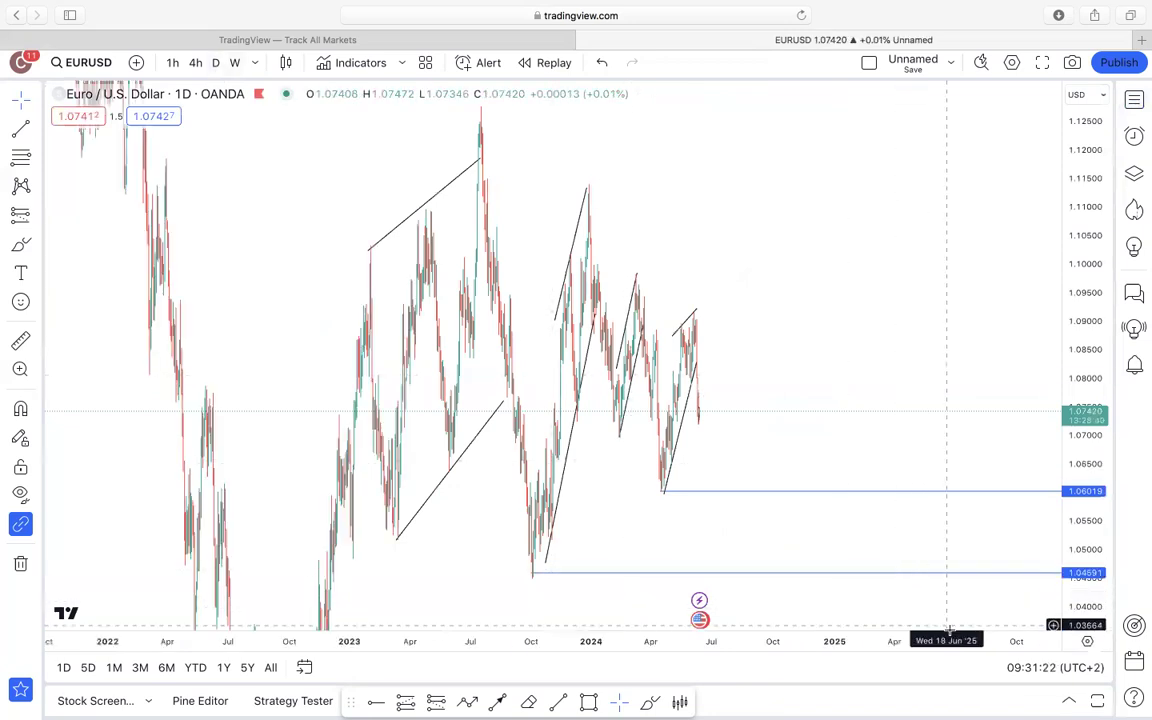
pyautogui.moveTo(961, 641); pyautogui.dragTo(800, 640)
pyautogui.moveTo(242, 311); pyautogui.dragTo(806, 354)
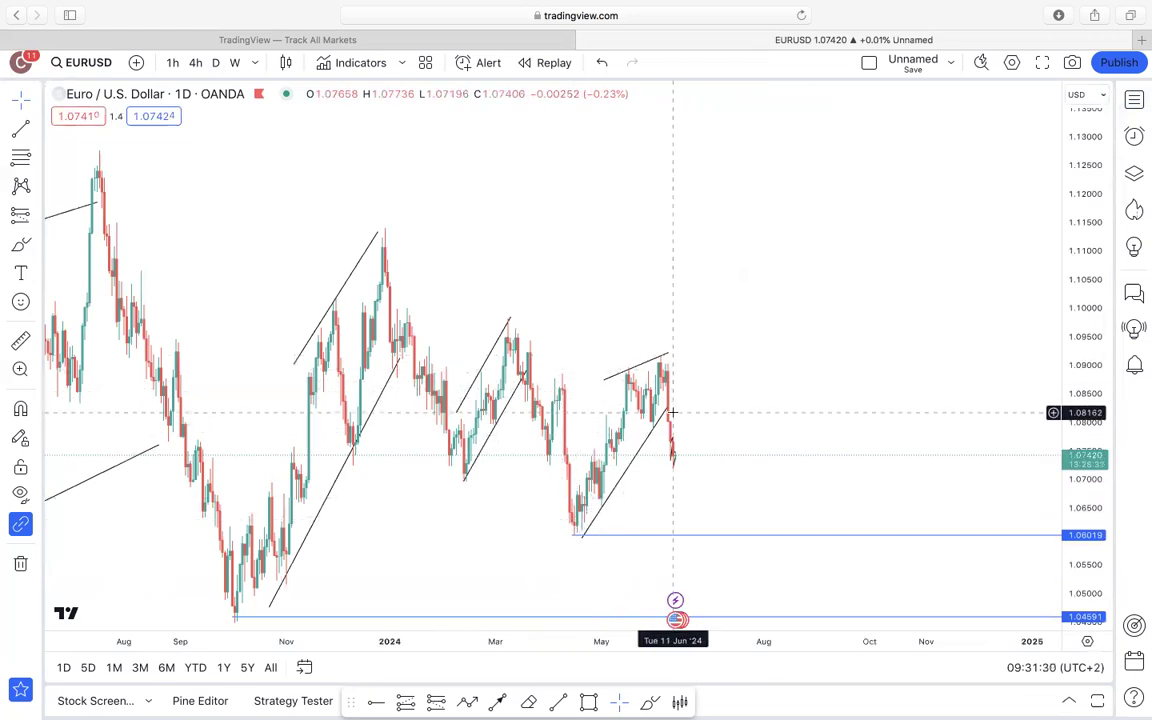
# Sketch an arrow from the latest EURUSD daily candle down to the 1.06019 support line, and remove it.
pyautogui.hotkey('alt', 't')
pyautogui.moveTo(685, 447); pyautogui.dragTo(690, 531)
pyautogui.click(950, 610)
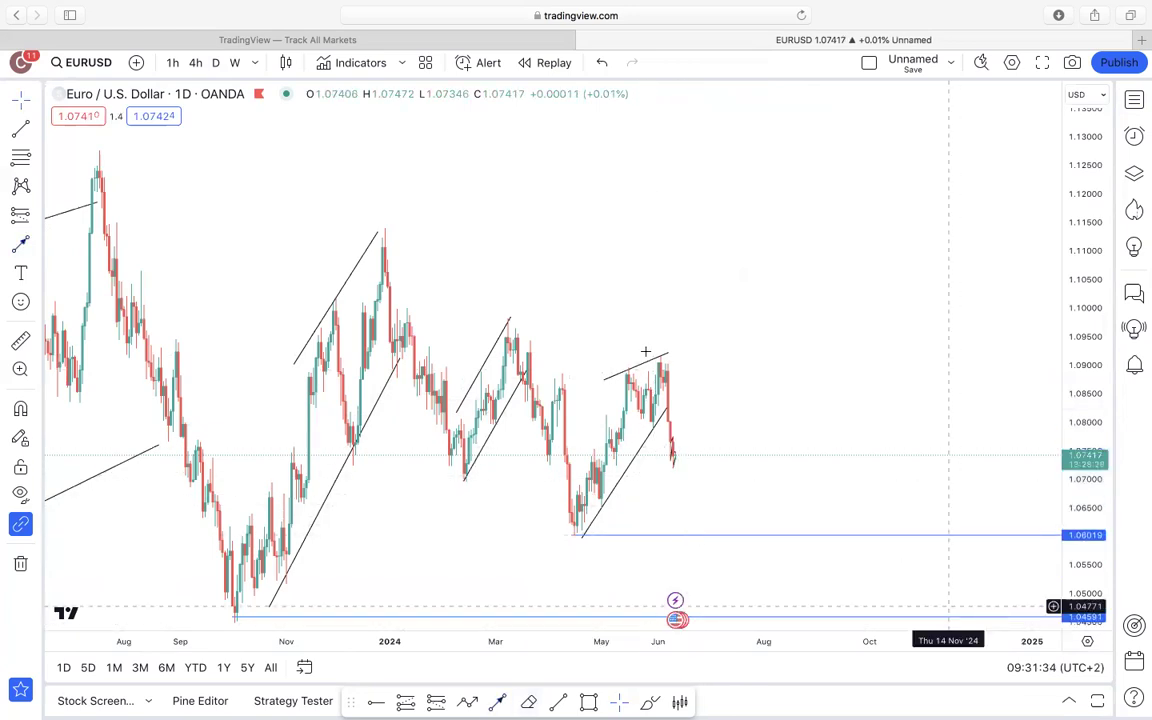
# Switch EURUSD to the 1-hour timeframe and examine the two short positions running down to the 1.06019 line.
pyautogui.click(172, 63)
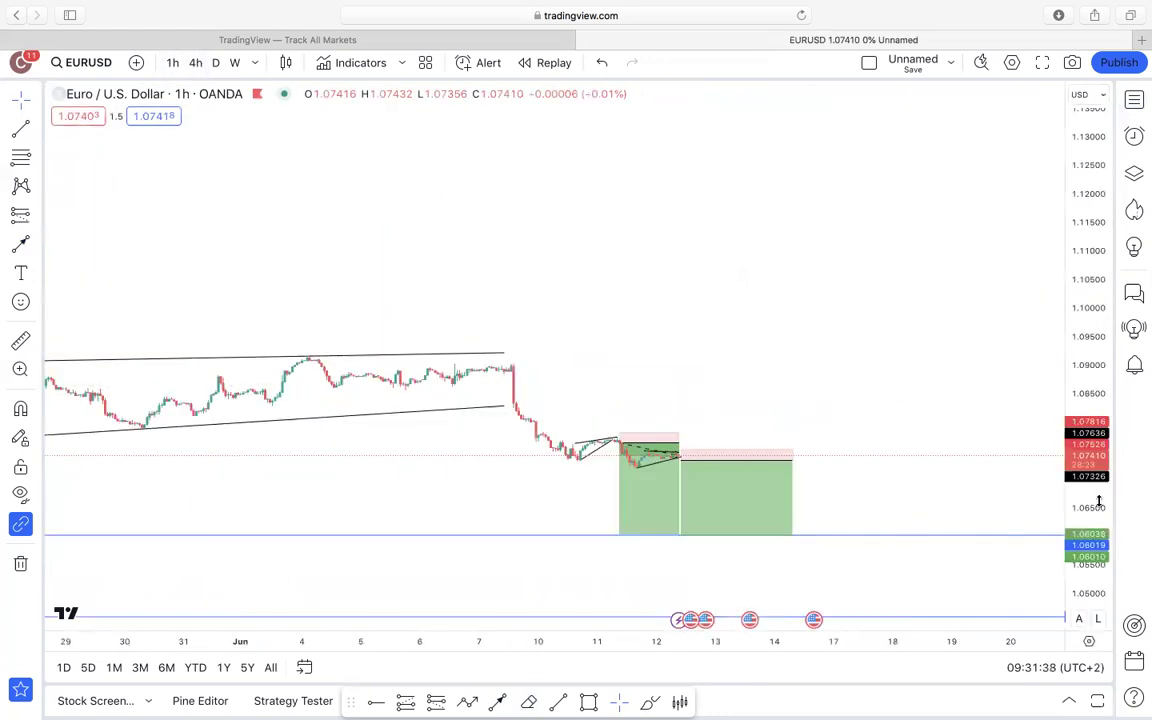
pyautogui.moveTo(1089, 545); pyautogui.dragTo(1034, 206)
pyautogui.moveTo(838, 365); pyautogui.dragTo(871, 163)
pyautogui.moveTo(1082, 418); pyautogui.dragTo(1080, 312)
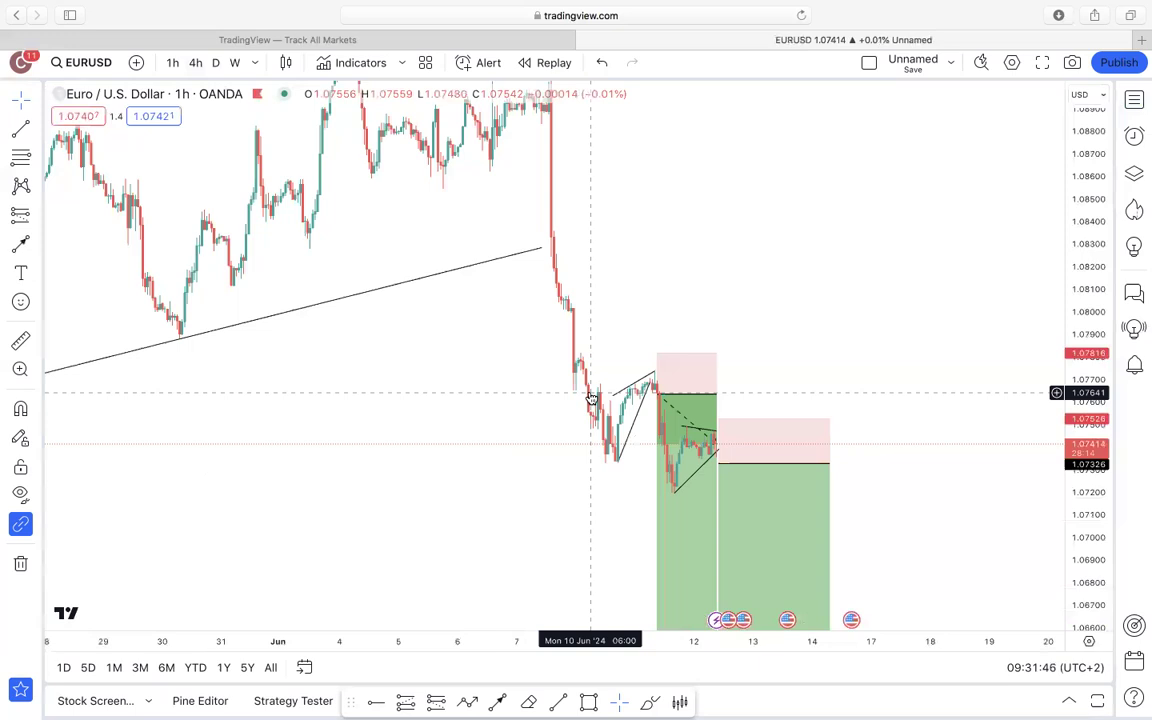
pyautogui.scroll(-5, 522, 429)
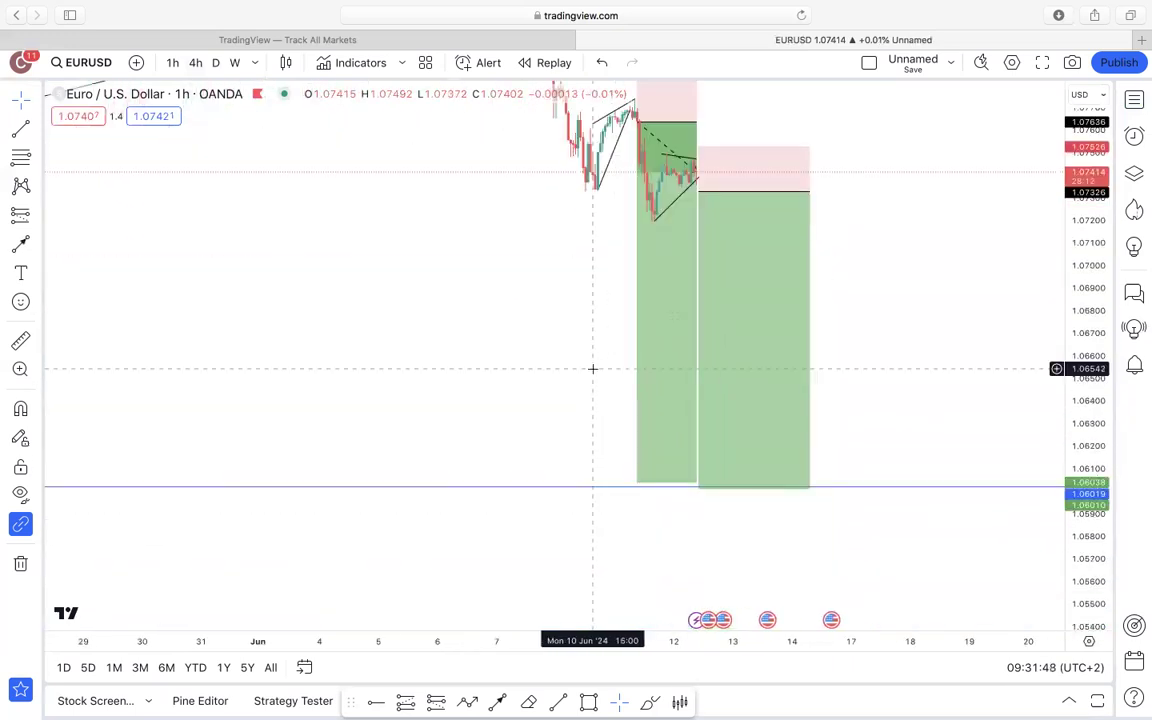
pyautogui.scroll(2, 550, 300)
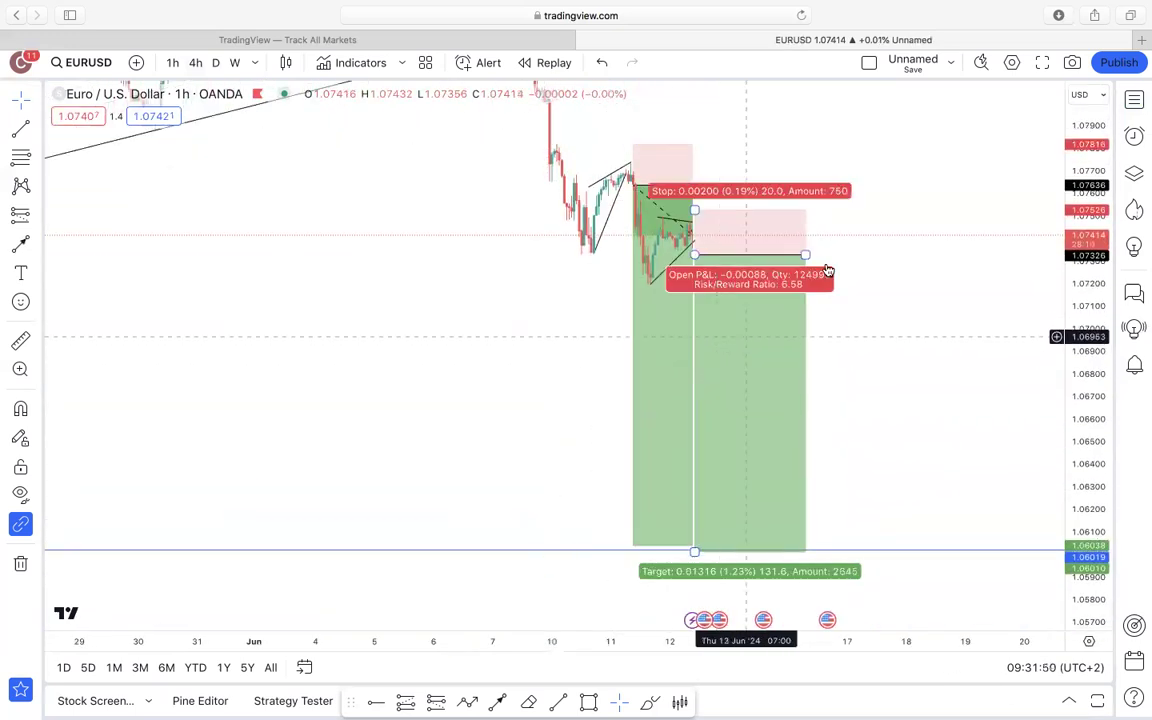
pyautogui.scroll(3, 886, 243)
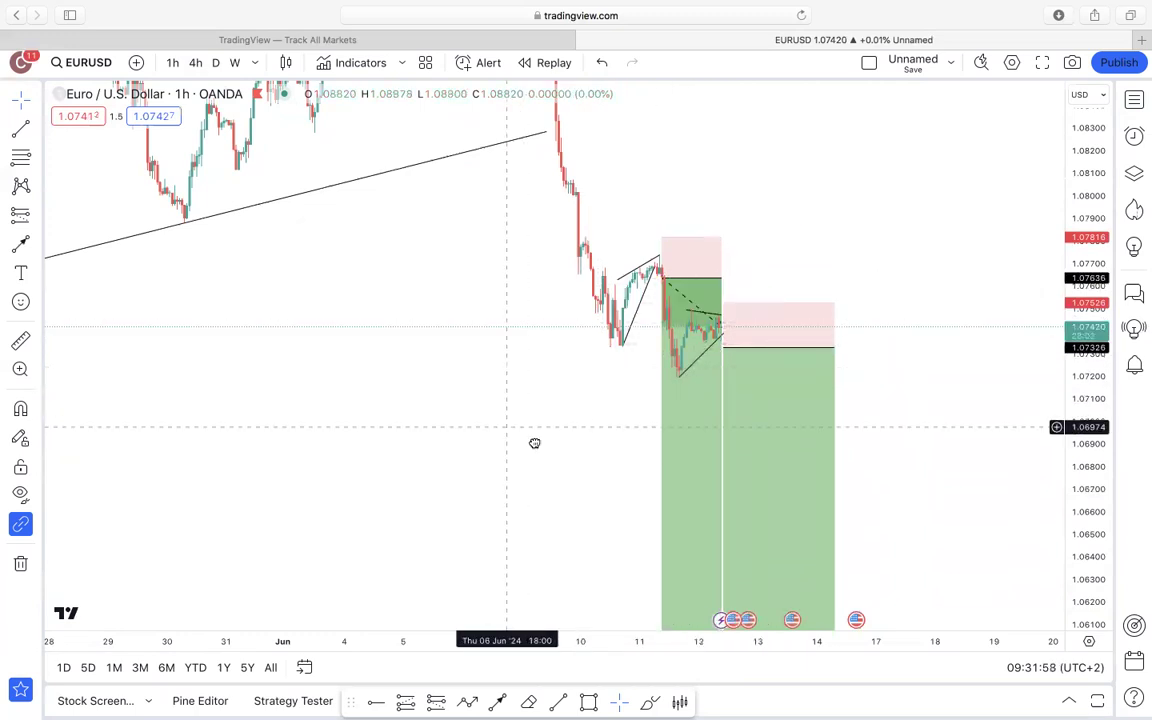
pyautogui.scroll(2, 534, 443)
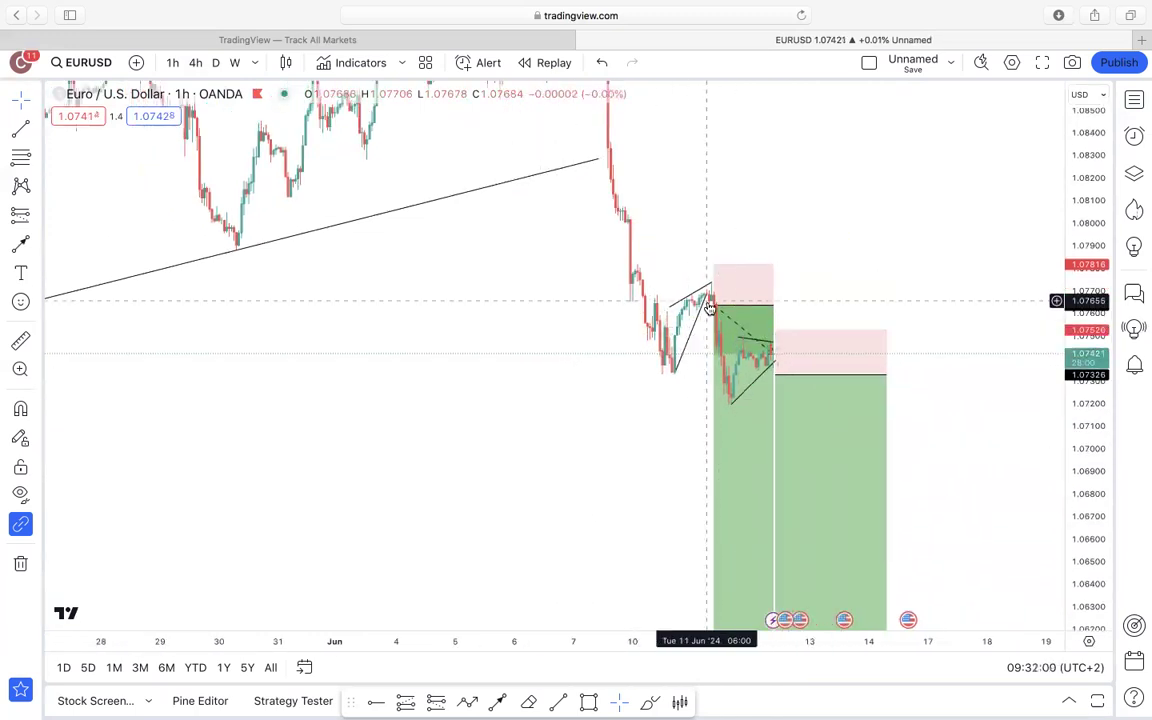
# Shift the newer EURUSD short position to an entry of 1.07315 and set the earlier position's target to 1.06021.
pyautogui.moveTo(873, 418)
pyautogui.mouseDown()
pyautogui.moveTo(871, 409)
pyautogui.moveTo(874, 420)
pyautogui.mouseUp()
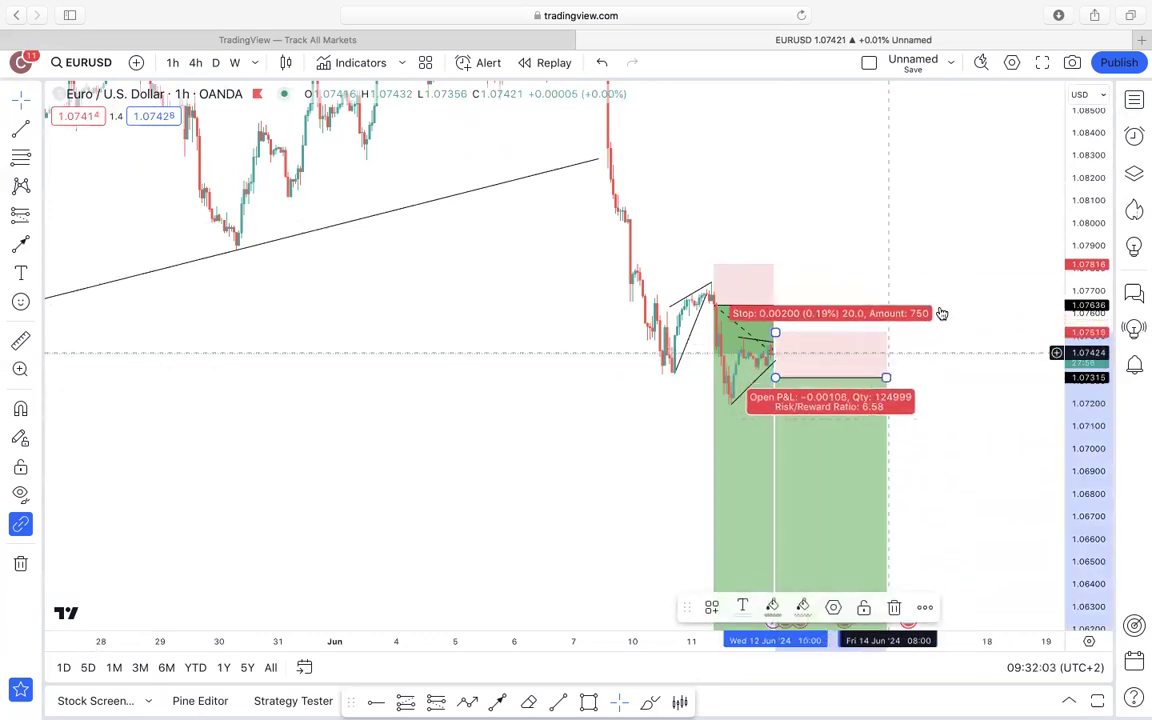
pyautogui.click(959, 288)
pyautogui.moveTo(961, 425); pyautogui.dragTo(959, 359)
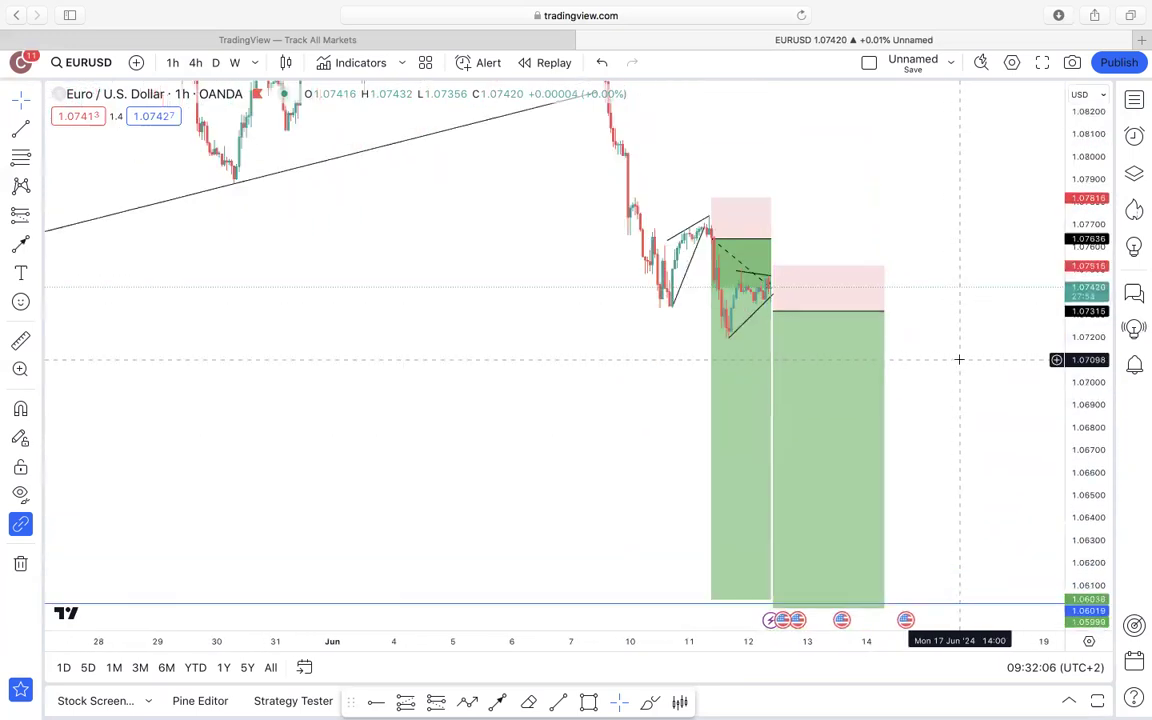
pyautogui.click(703, 601)
pyautogui.moveTo(702, 603); pyautogui.dragTo(702, 606)
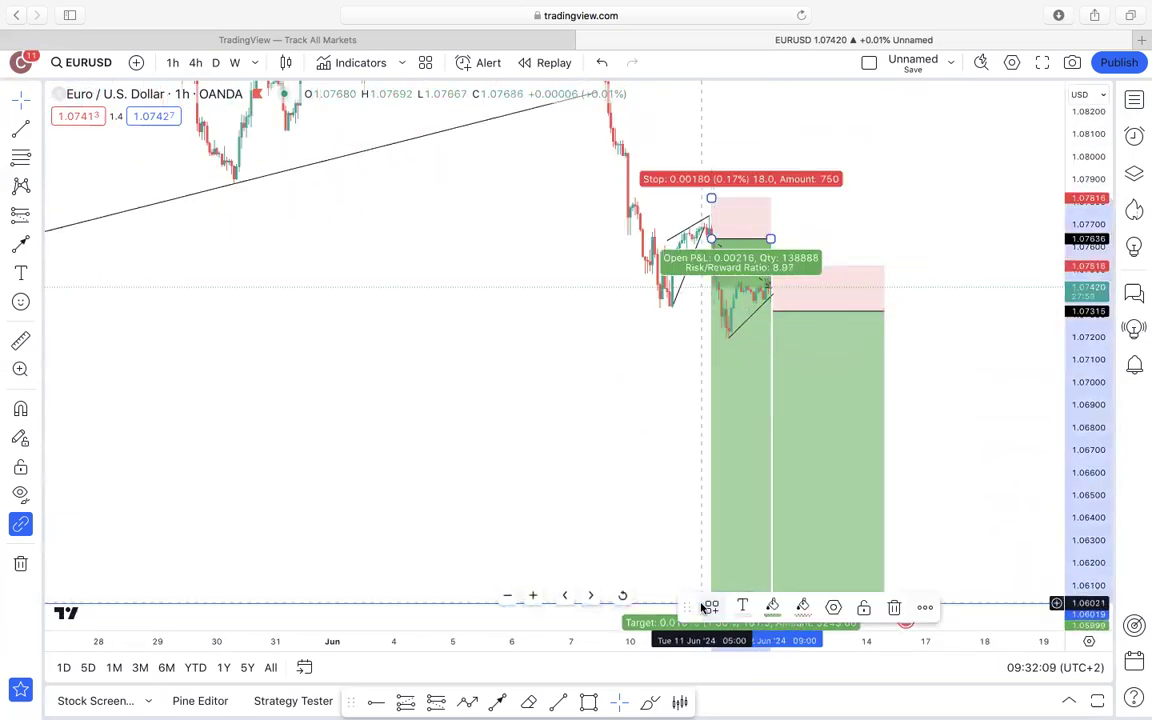
pyautogui.click(620, 507)
# Hide all drawings to inspect the bare EURUSD price action, and show them again over a wider price range.
pyautogui.moveTo(589, 643); pyautogui.dragTo(609, 643)
pyautogui.scroll(3, 609, 643)
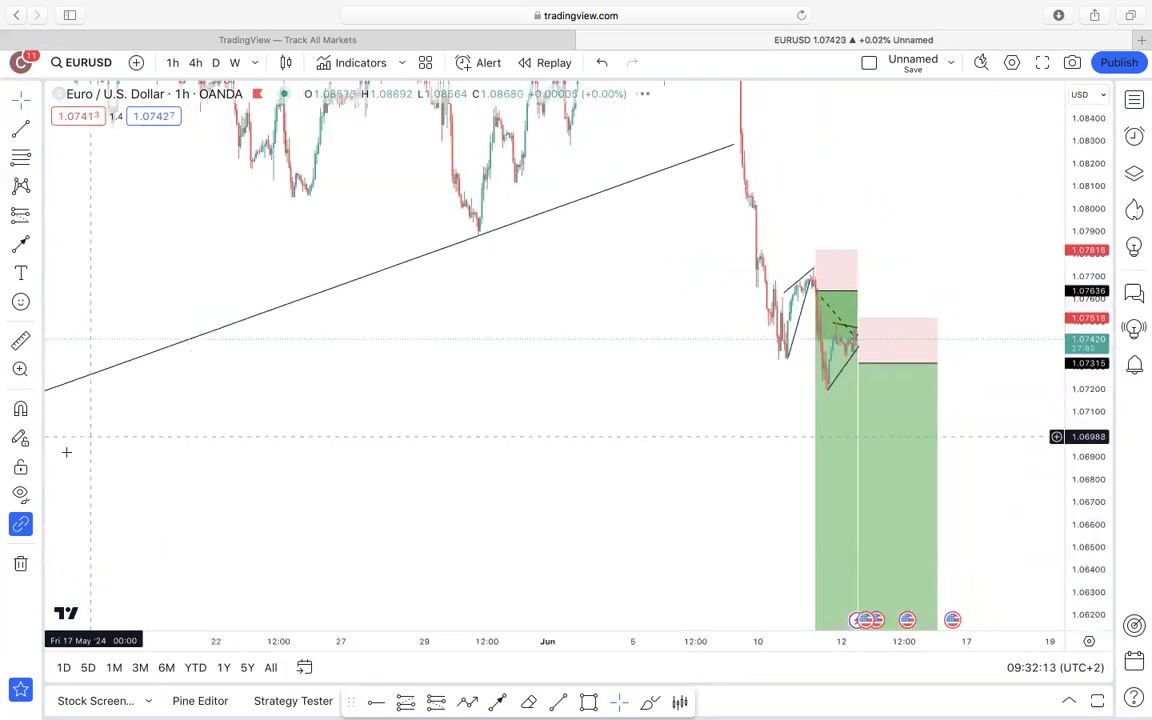
pyautogui.click(20, 494)
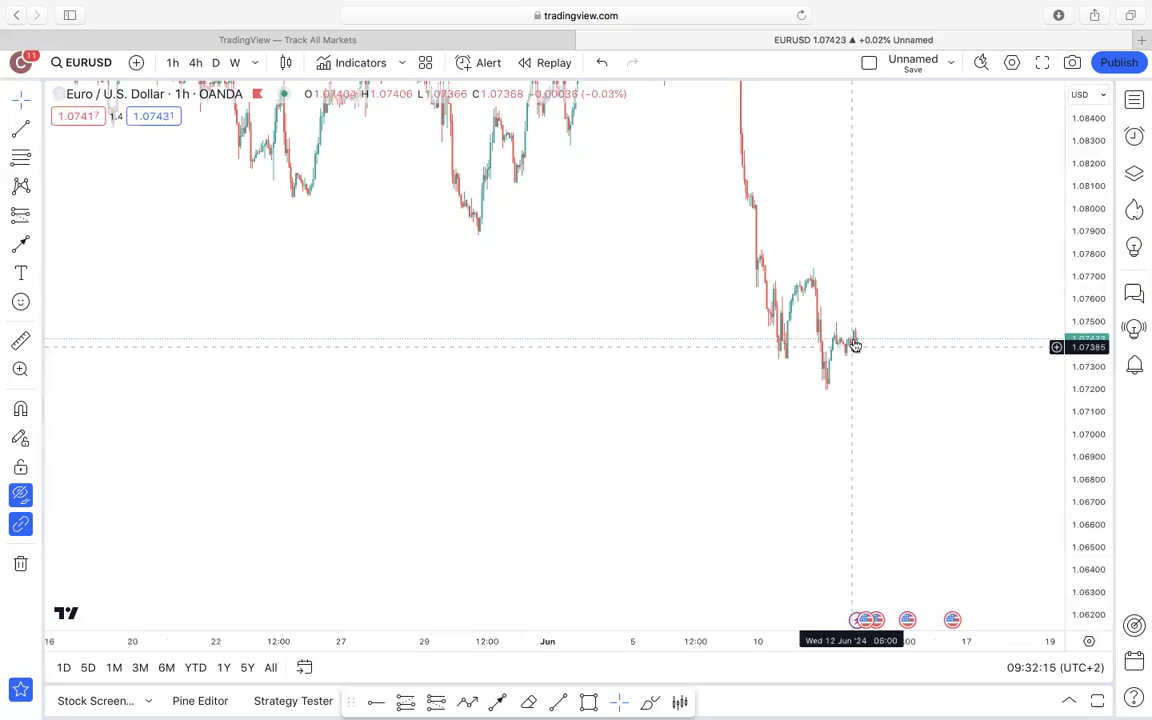
pyautogui.click(20, 494)
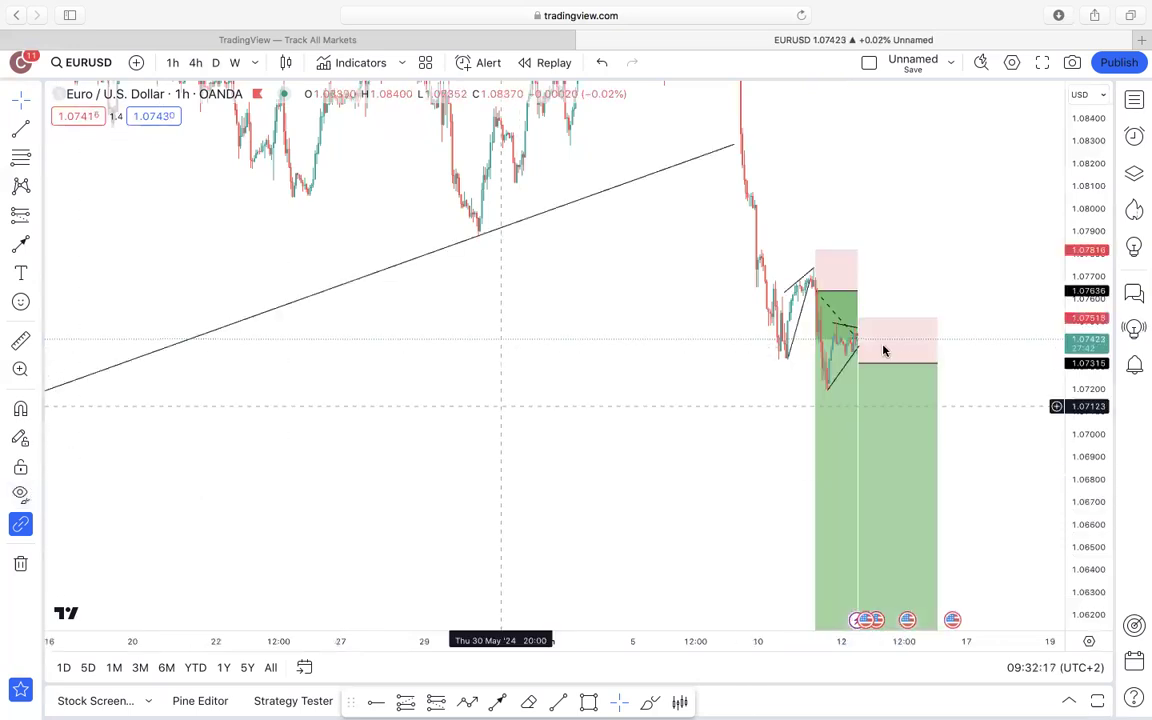
pyautogui.moveTo(1096, 264); pyautogui.dragTo(1070, 404)
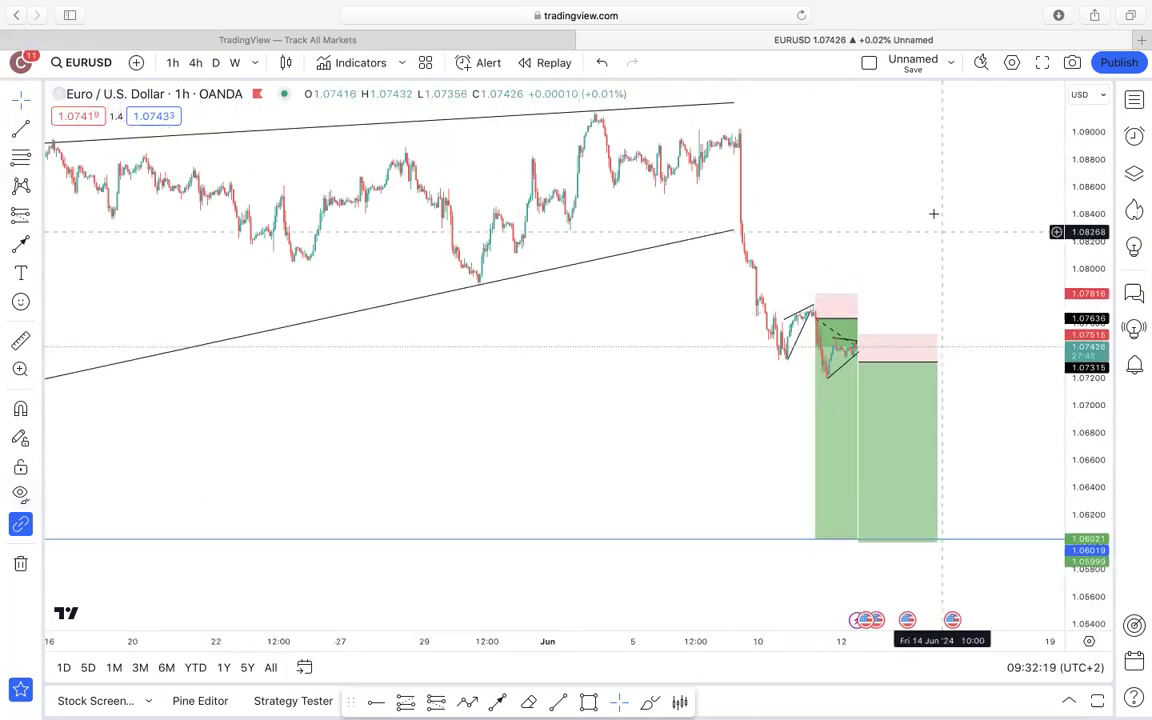
pyautogui.moveTo(933, 213); pyautogui.dragTo(946, 268)
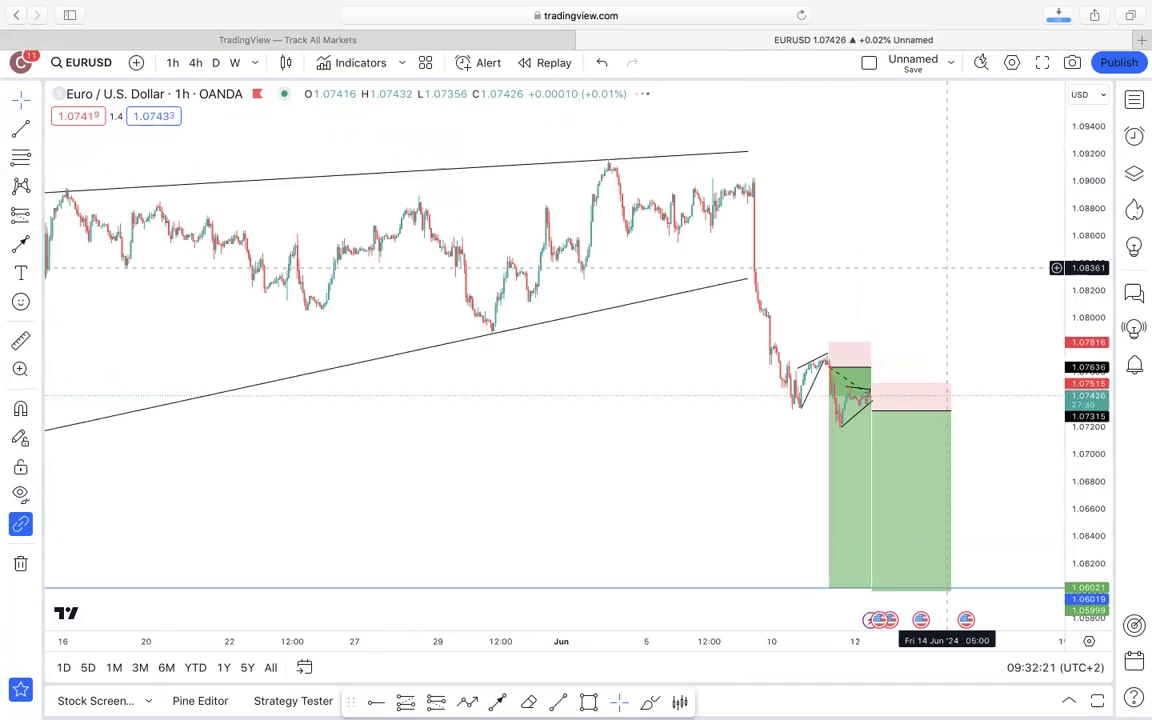
# Switch to GBPUSD on the daily timeframe and bring the 1.22992 and 1.20399 support lines into view.
pyautogui.press('Down')
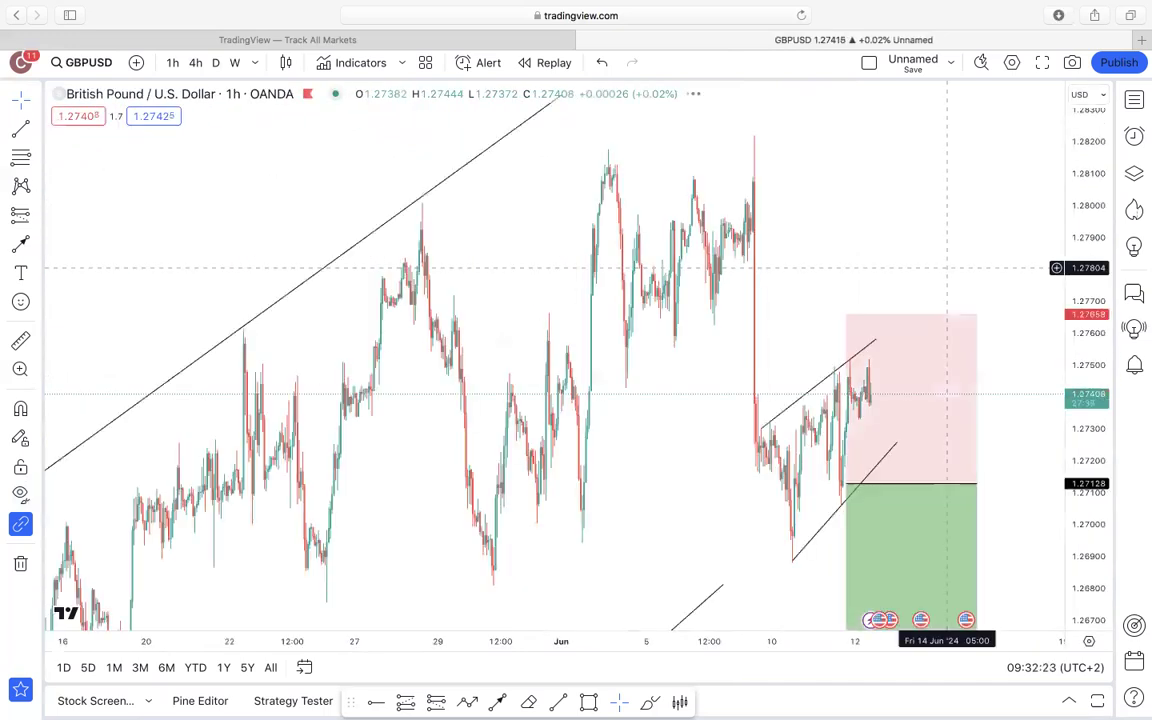
pyautogui.click(215, 62)
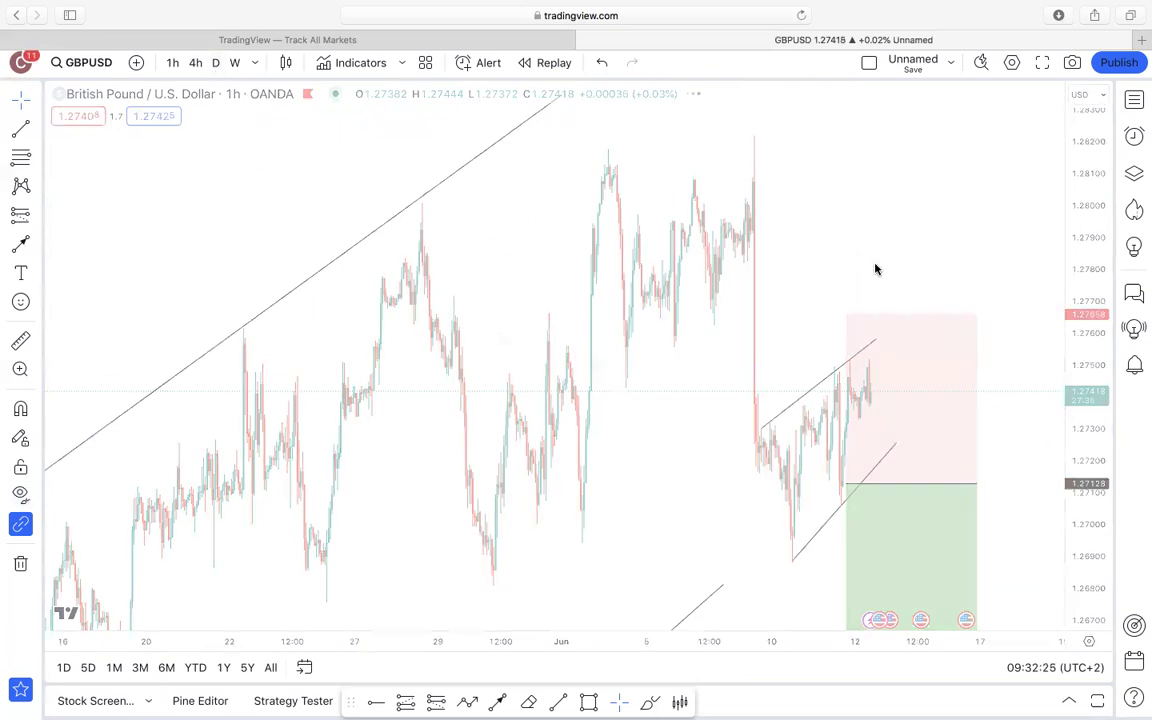
pyautogui.moveTo(1090, 185); pyautogui.dragTo(1060, 685)
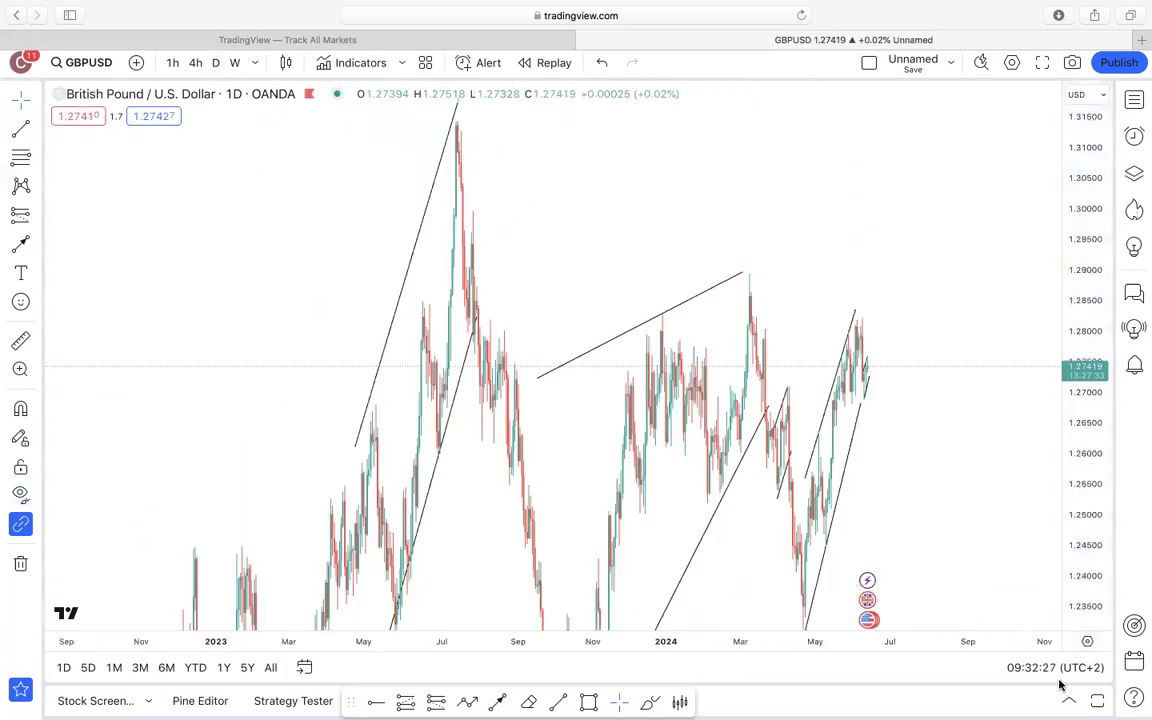
pyautogui.doubleClick(1090, 325)
pyautogui.moveTo(959, 404); pyautogui.dragTo(772, 401)
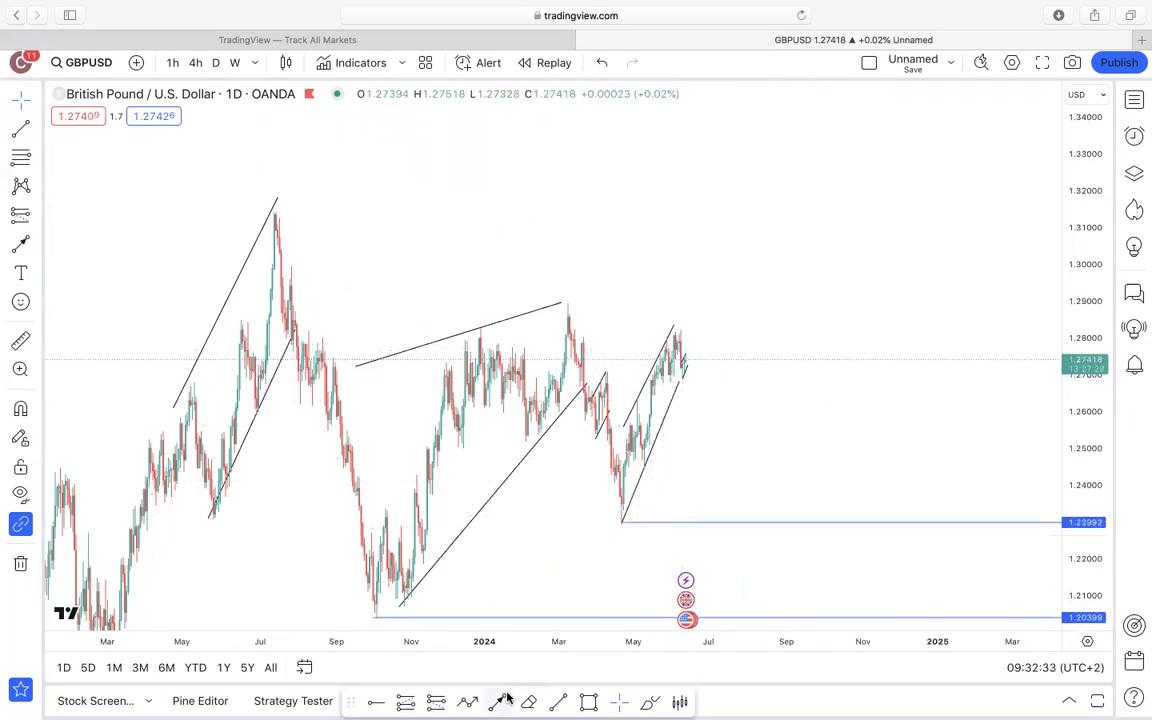
# Sketch an arrow from the latest GBPUSD daily candle down to the 1.22992 support line, and remove it.
pyautogui.moveTo(690, 364); pyautogui.dragTo(703, 515)
pyautogui.click(950, 607)
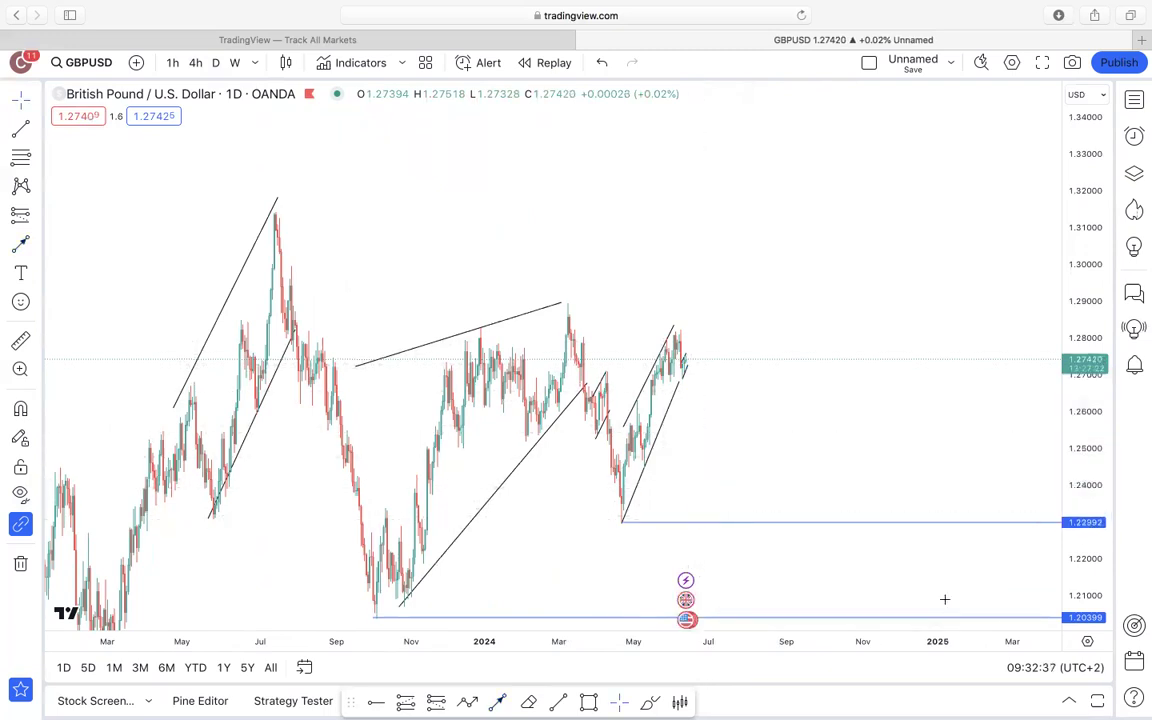
# Switch GBPUSD to the 4-hour timeframe and examine the small rising channel and the short position.
pyautogui.click(172, 64)
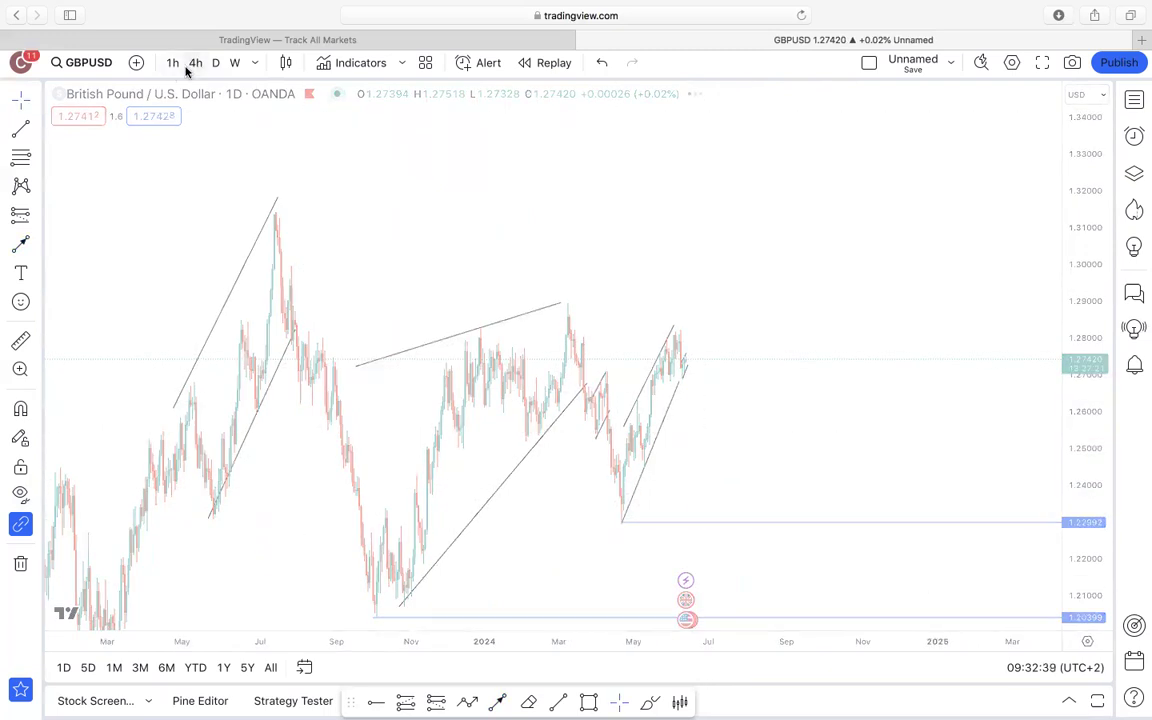
pyautogui.click(195, 64)
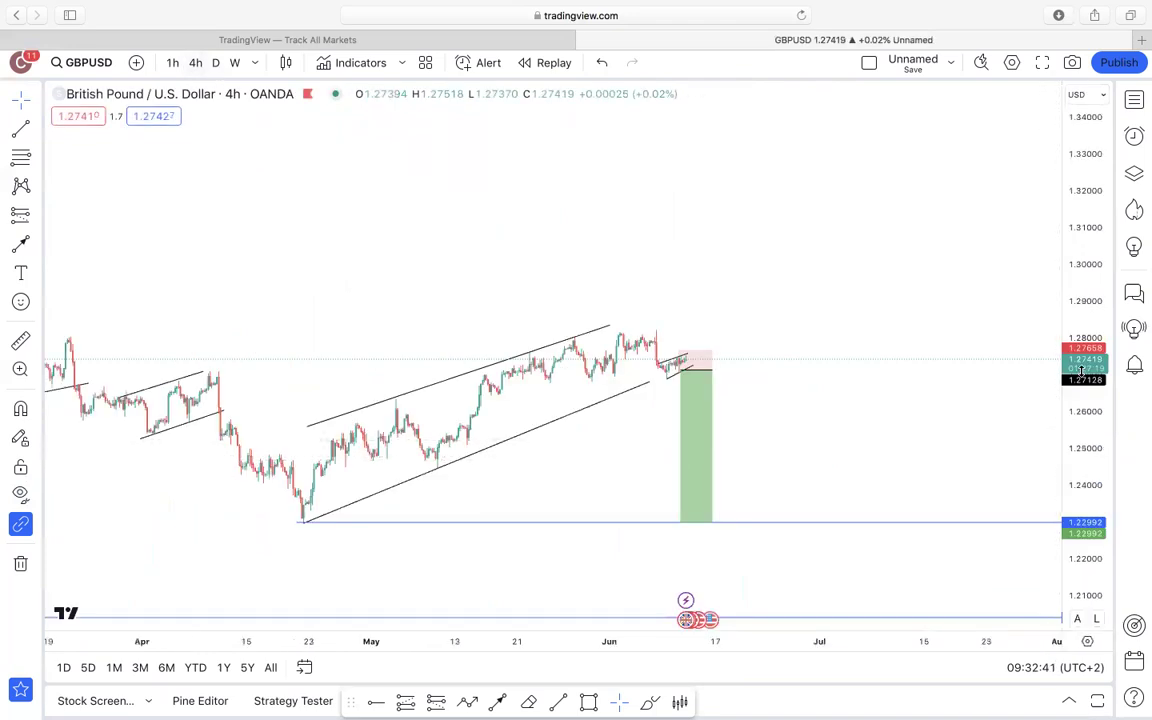
pyautogui.moveTo(1081, 467); pyautogui.dragTo(1062, 208)
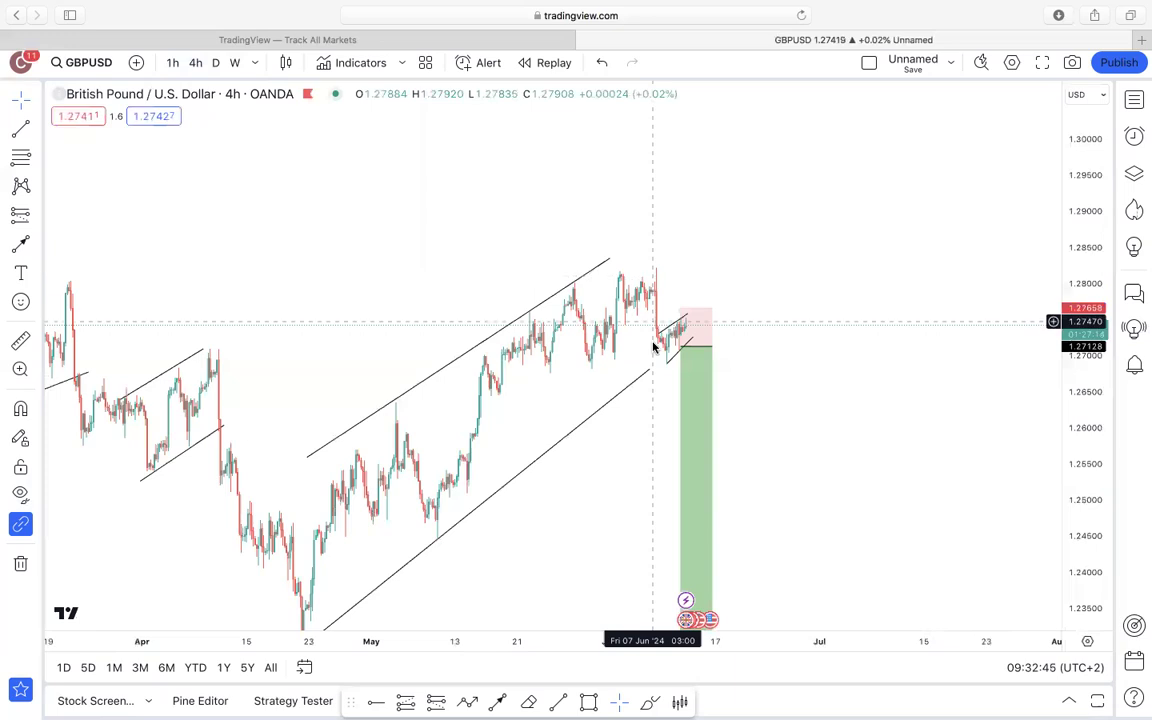
pyautogui.click(689, 326)
pyautogui.click(388, 175)
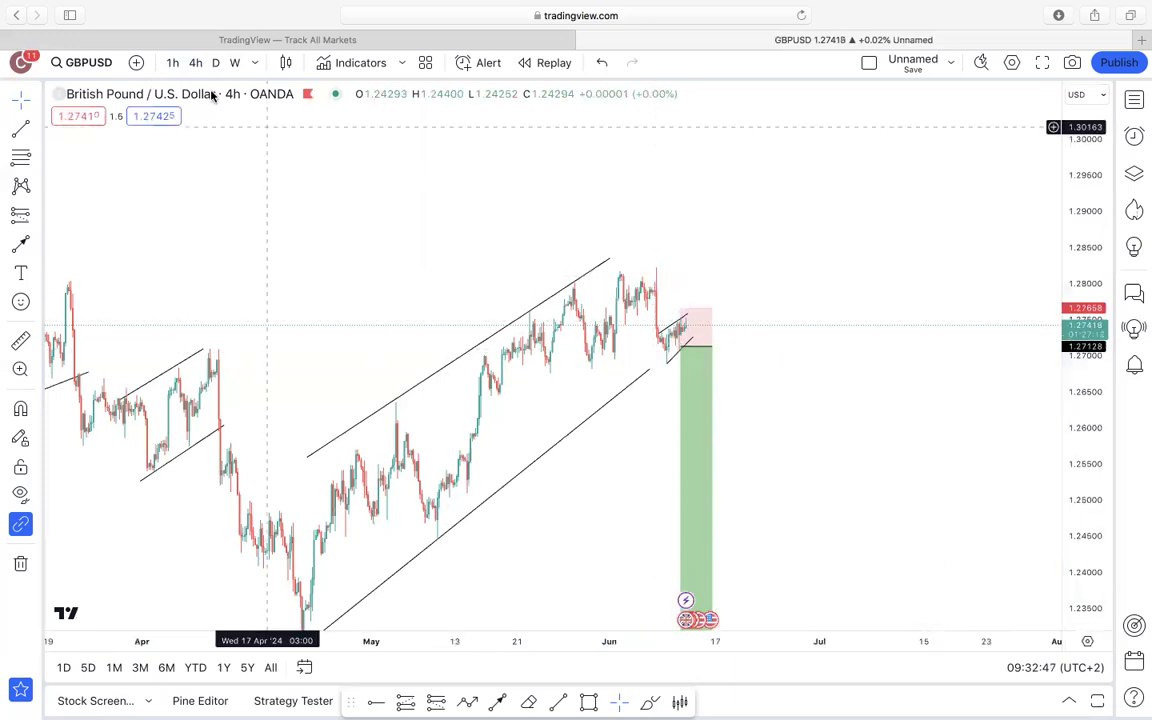
# Switch GBPUSD to the 1-hour timeframe and examine the small rising channel up close.
pyautogui.click(172, 63)
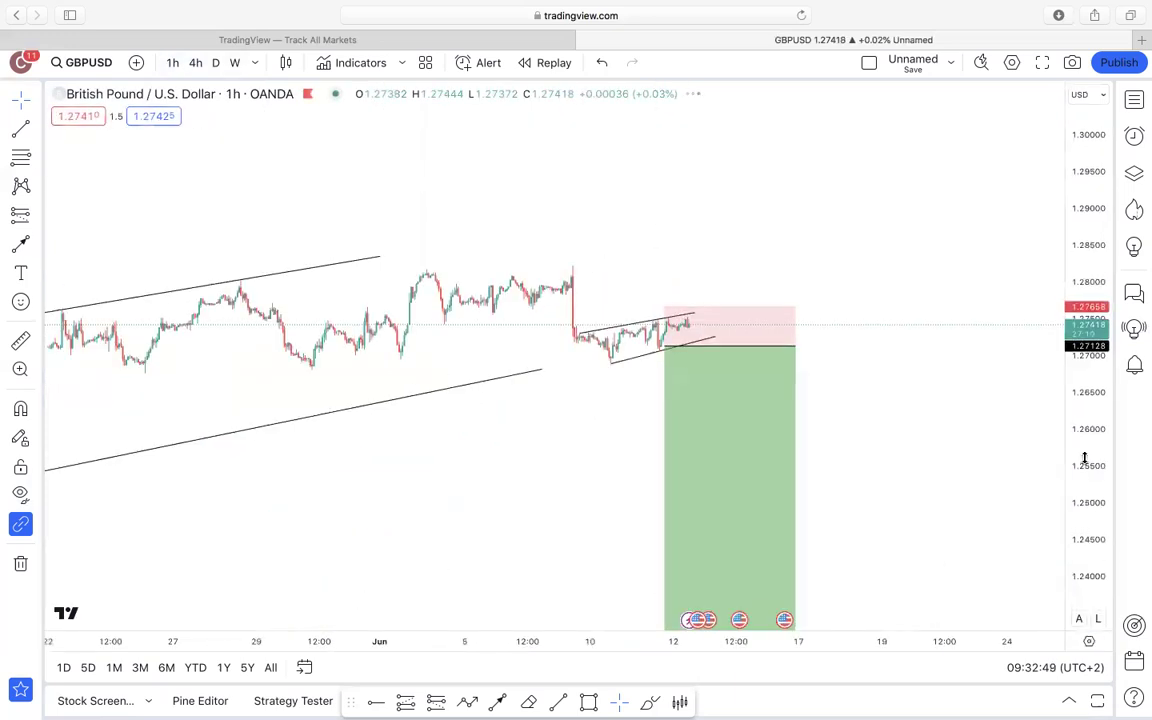
pyautogui.moveTo(1085, 457); pyautogui.dragTo(1039, 154)
pyautogui.moveTo(915, 278); pyautogui.dragTo(984, 353)
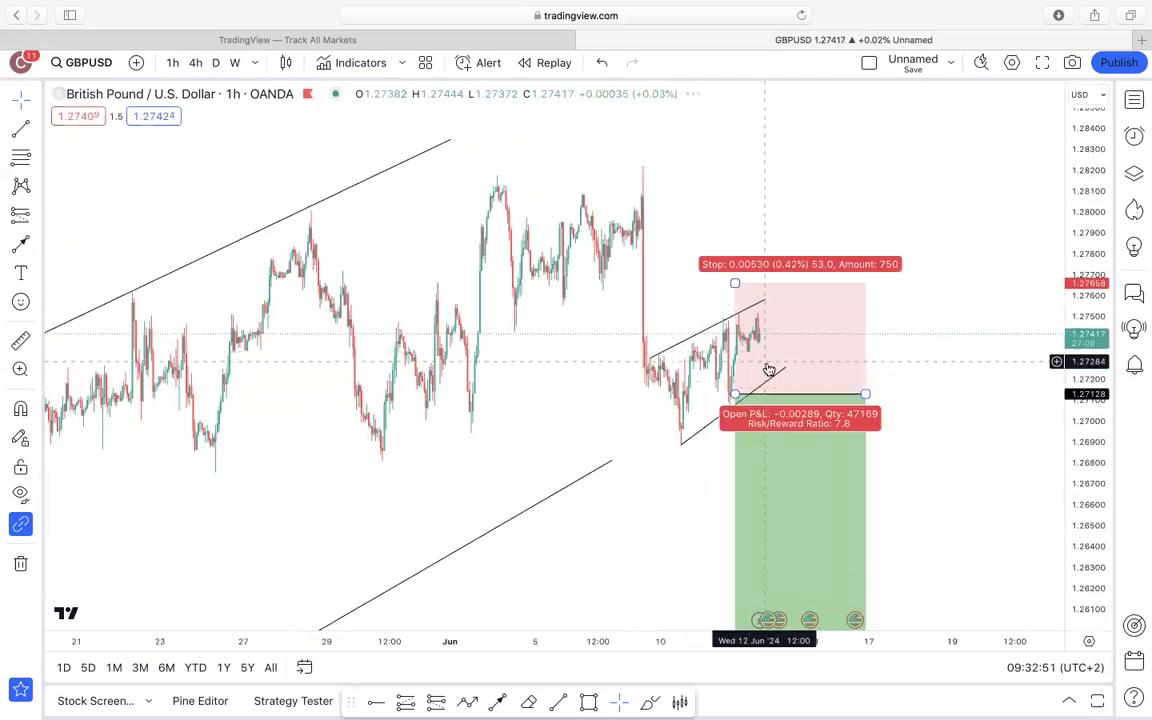
# Try shortening both trend lines of the small GBPUSD channel to end at 11 June 14:00, and restore them.
pyautogui.moveTo(784, 368); pyautogui.dragTo(726, 387)
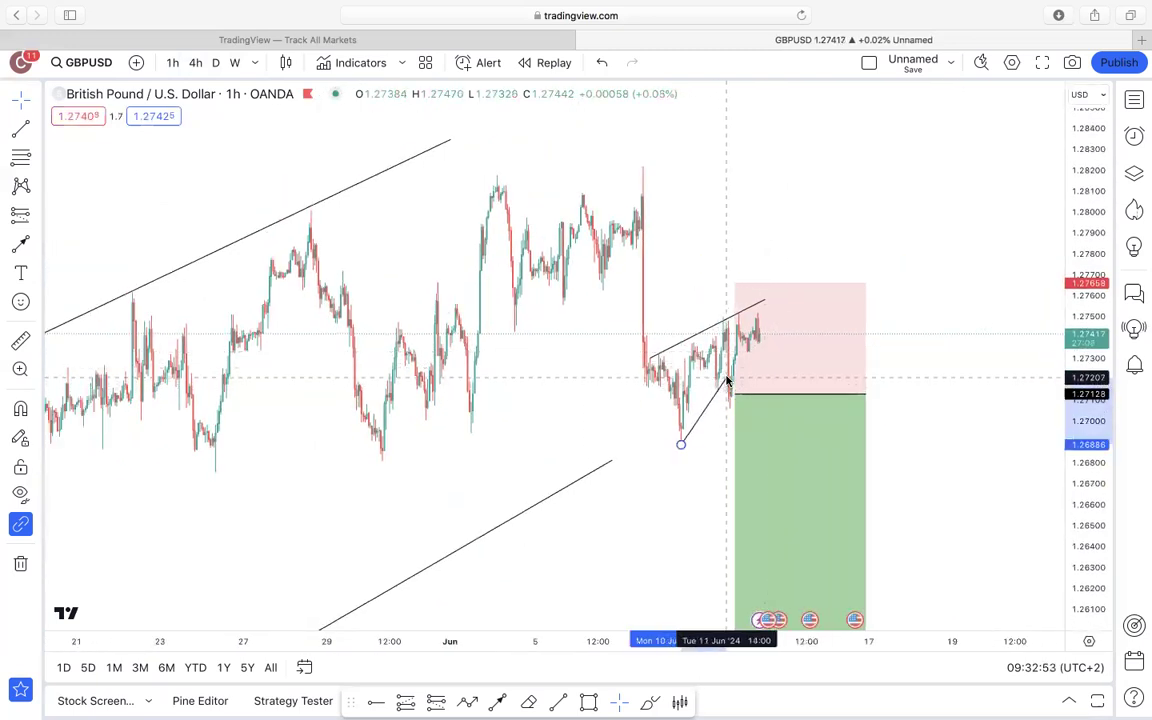
pyautogui.click(743, 310)
pyautogui.moveTo(765, 300); pyautogui.dragTo(727, 320)
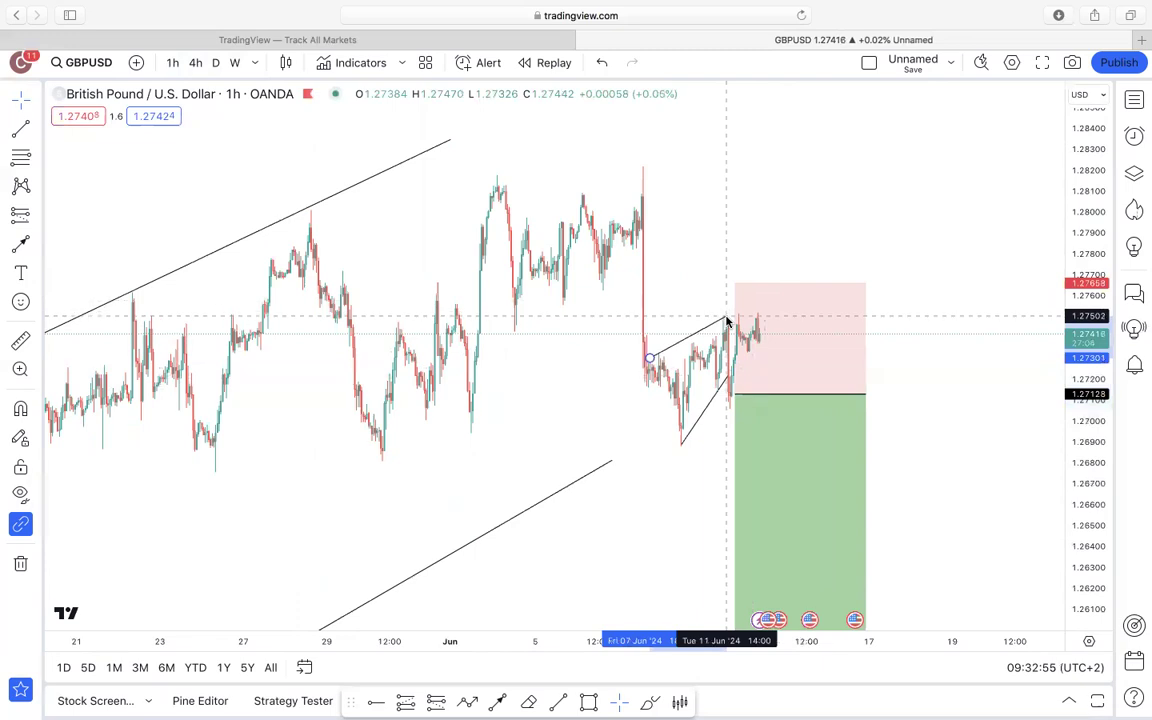
pyautogui.click(731, 395)
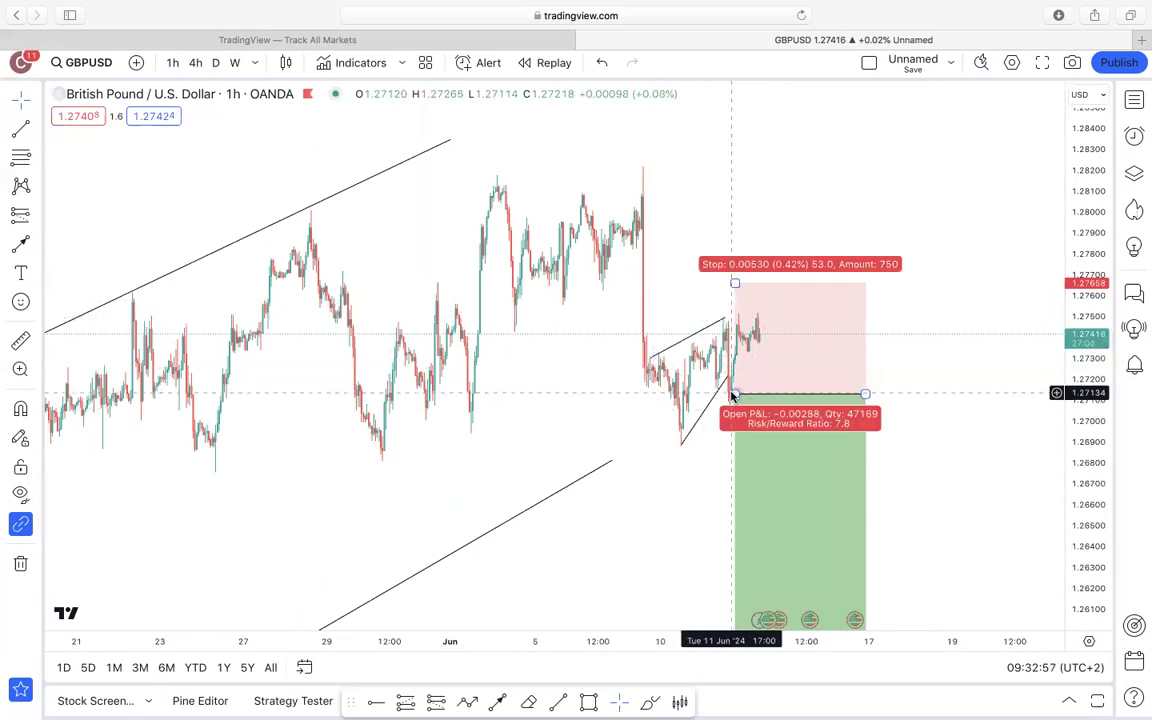
pyautogui.click(995, 324)
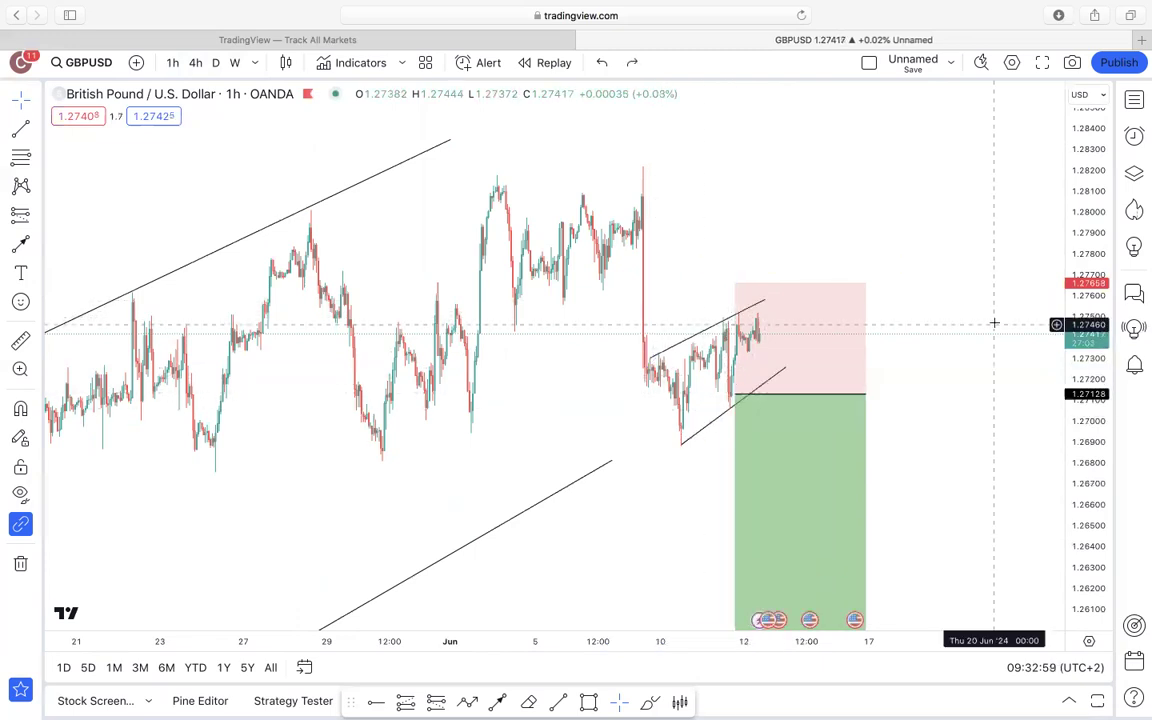
# Sketch an arrow from the latest GBPUSD hourly candle to the small channel's lower line, stretch it down to about 1.26166, and remove it.
pyautogui.moveTo(905, 450); pyautogui.dragTo(855, 362)
pyautogui.click(498, 701)
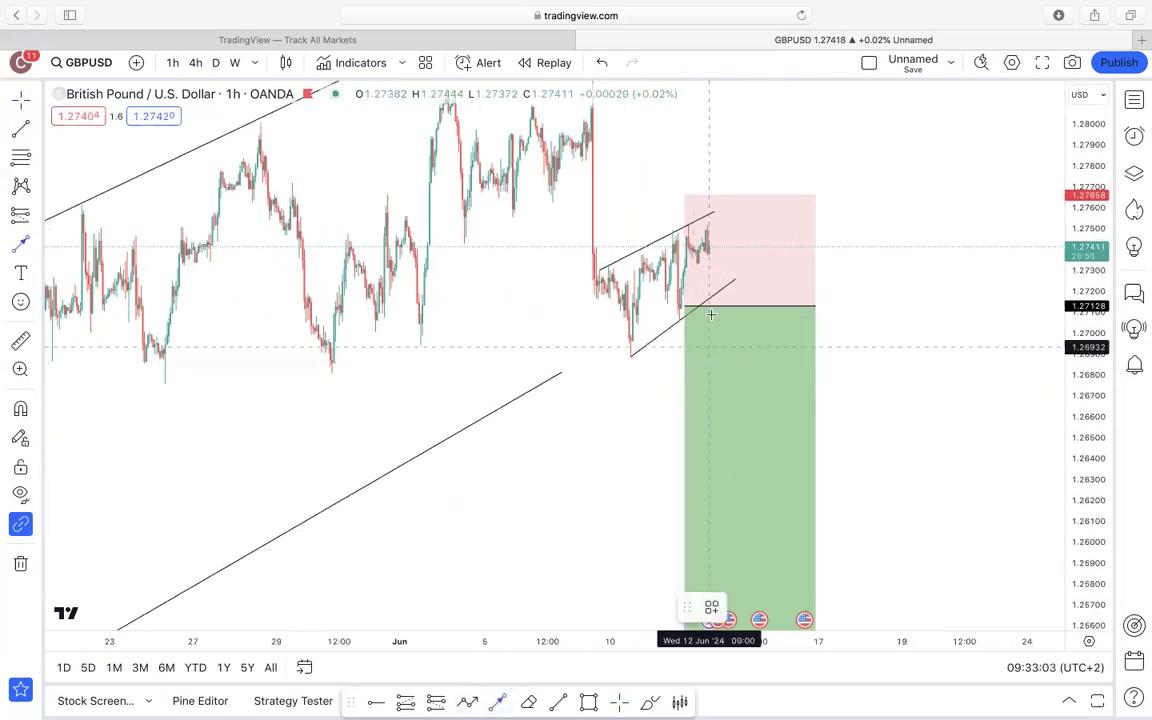
pyautogui.moveTo(715, 249); pyautogui.dragTo(715, 291)
pyautogui.click(867, 249)
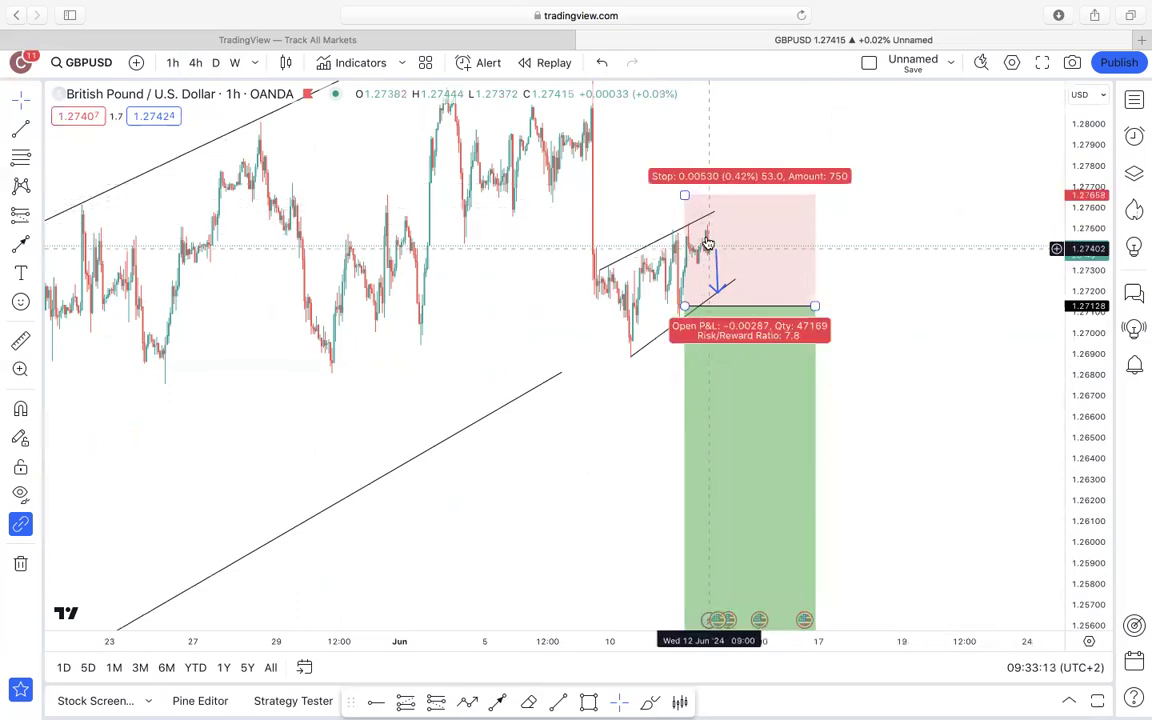
pyautogui.click(717, 285)
pyautogui.moveTo(719, 294); pyautogui.dragTo(771, 453)
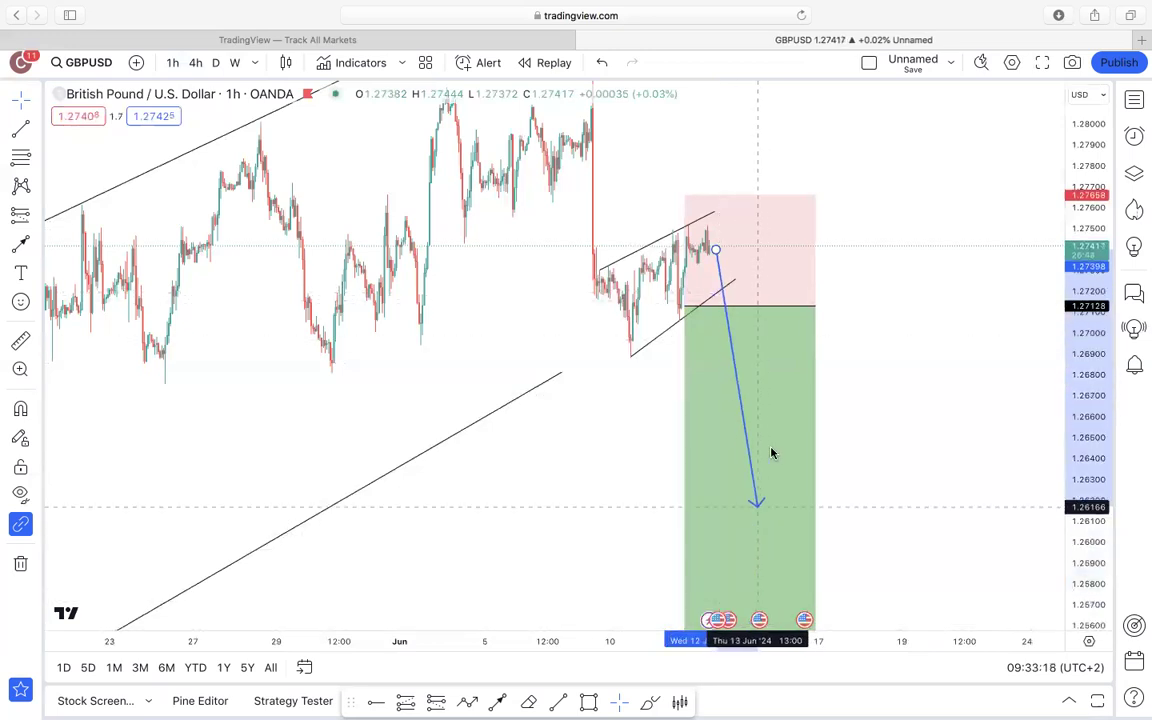
pyautogui.click(948, 607)
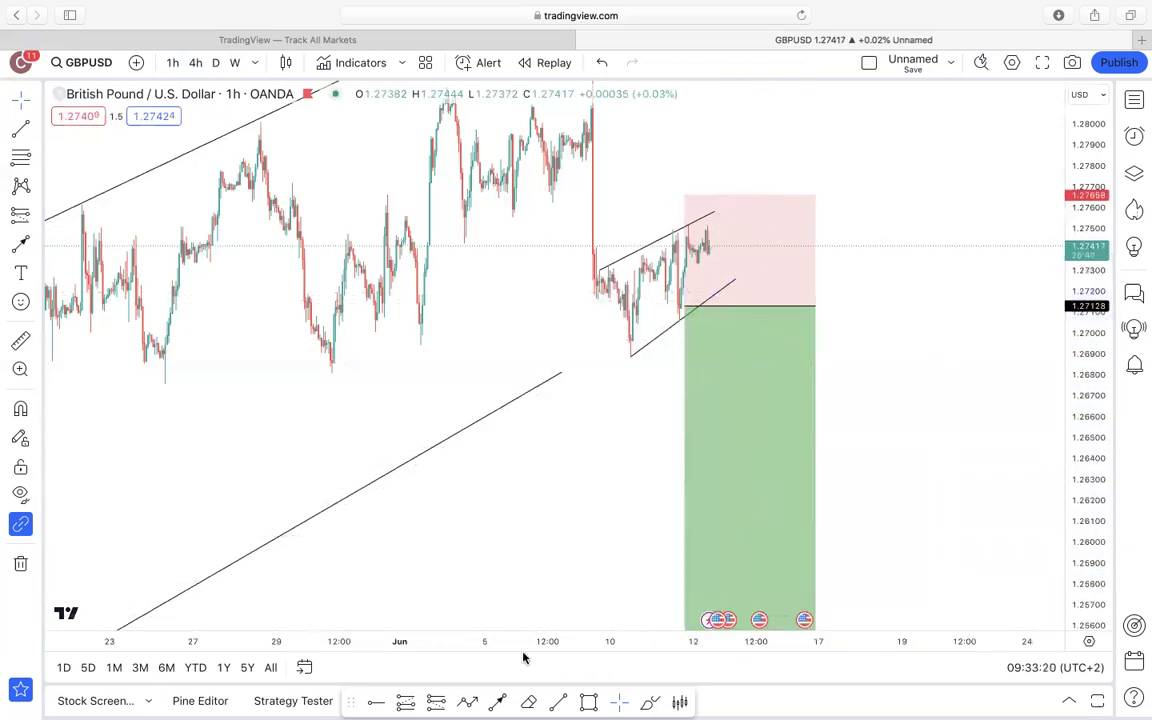
# Sketch a long arrow from the small GBPUSD channel down to the 1.22992 support line, and remove it.
pyautogui.moveTo(194, 641); pyautogui.dragTo(863, 641)
pyautogui.moveTo(1086, 269); pyautogui.dragTo(1044, 494)
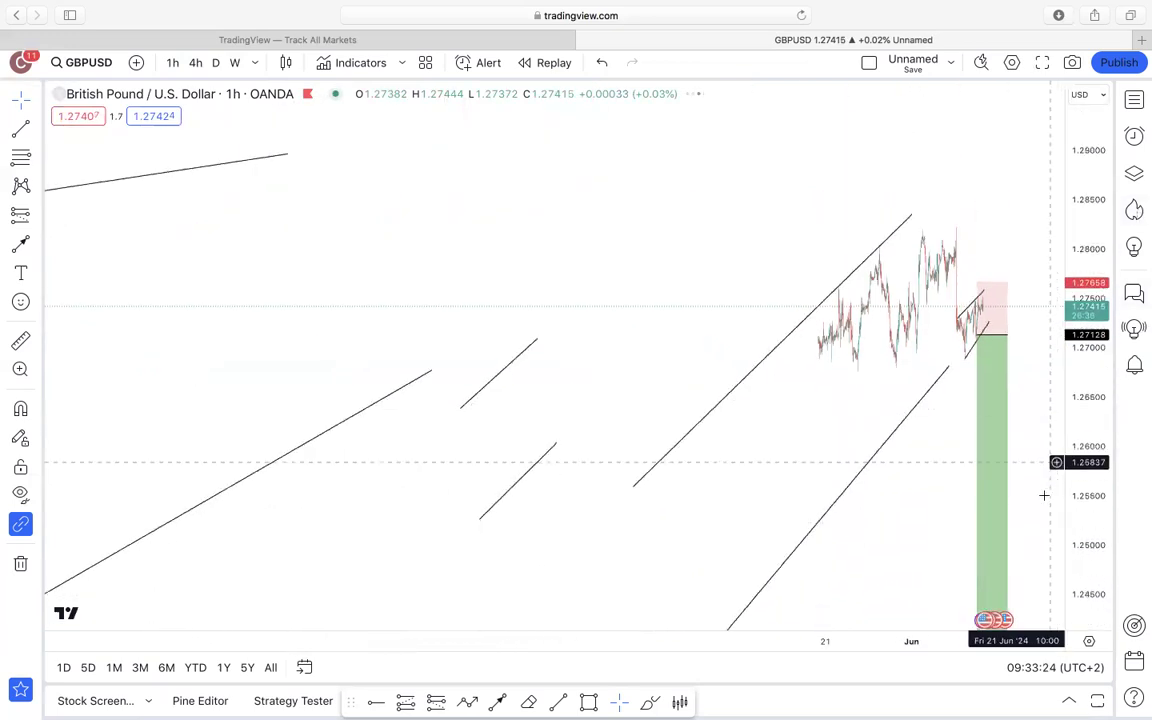
pyautogui.moveTo(880, 545); pyautogui.dragTo(645, 468)
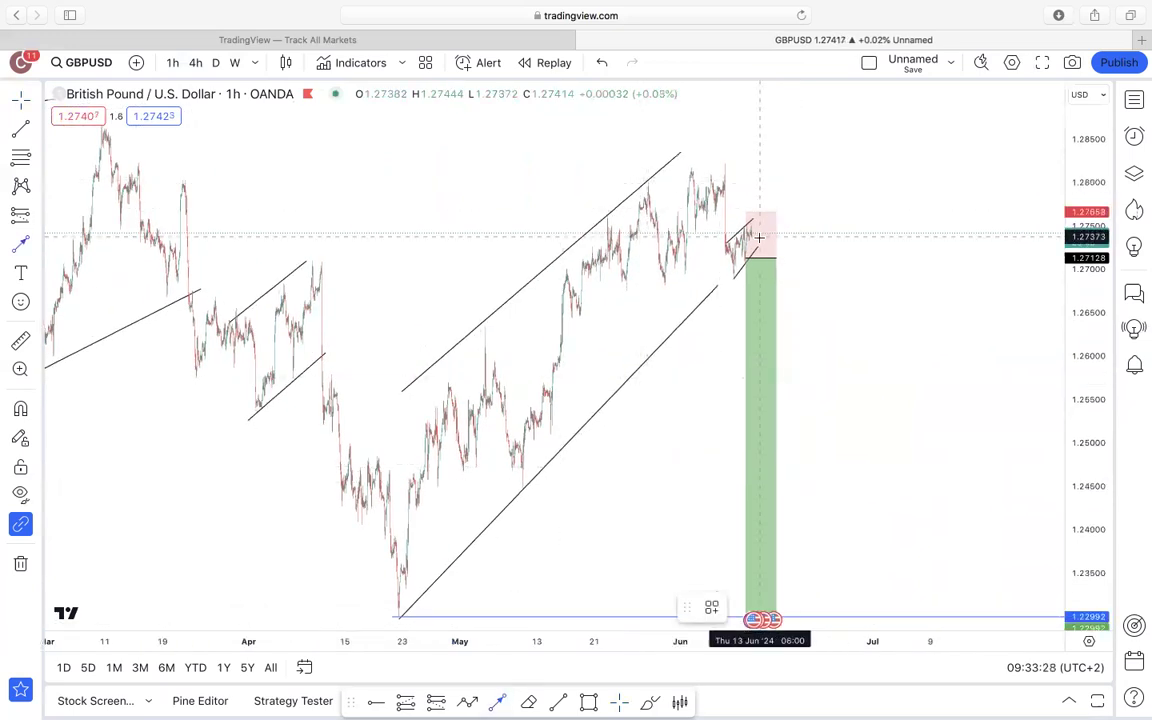
pyautogui.moveTo(763, 296); pyautogui.dragTo(790, 620)
pyautogui.click(949, 609)
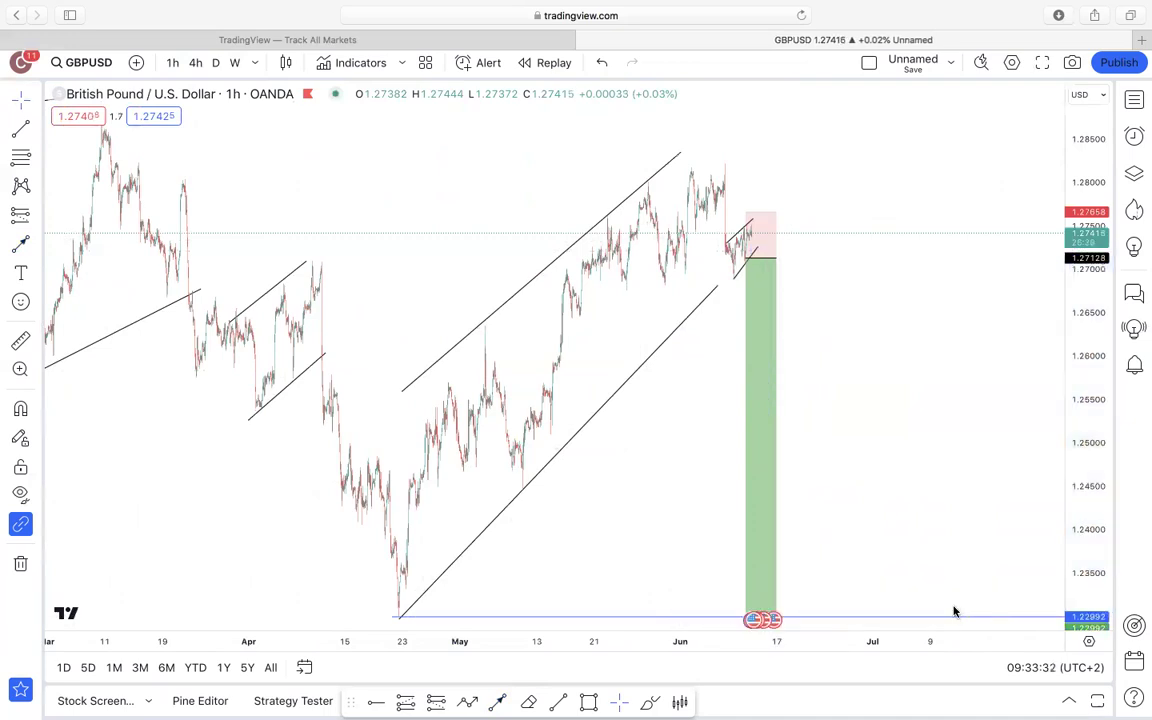
# Switch to the EURUSD chart and examine both short positions down to their targets at the support line.
pyautogui.click(1135, 99)
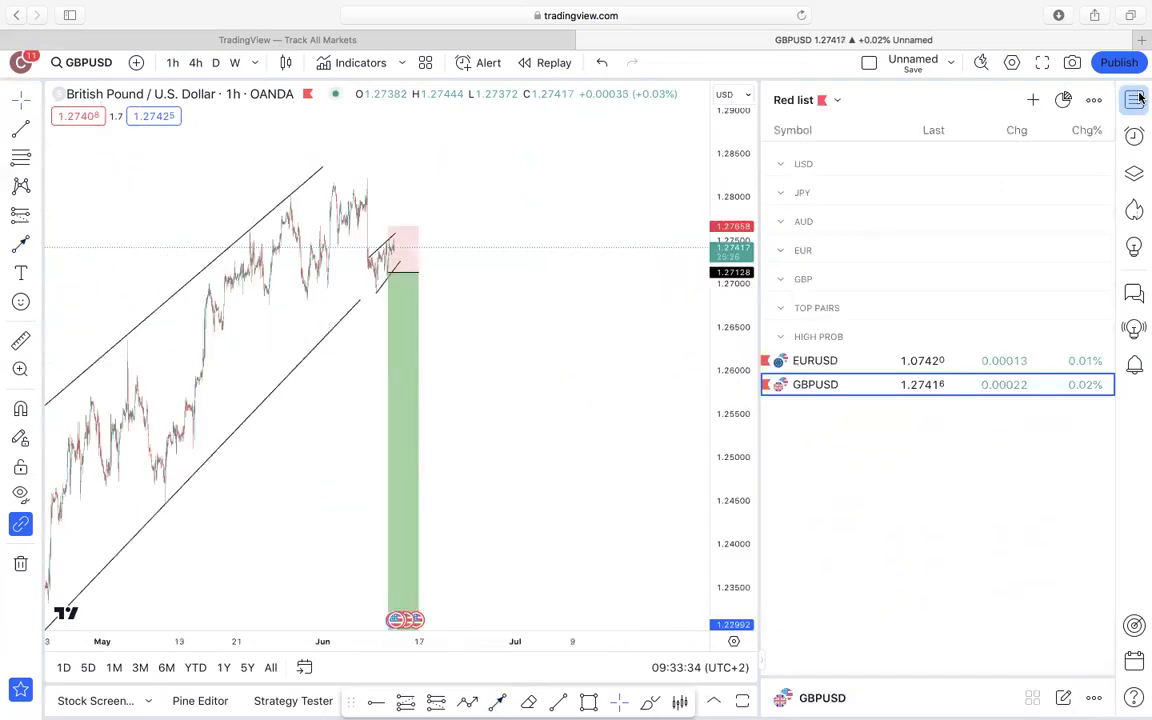
pyautogui.click(840, 366)
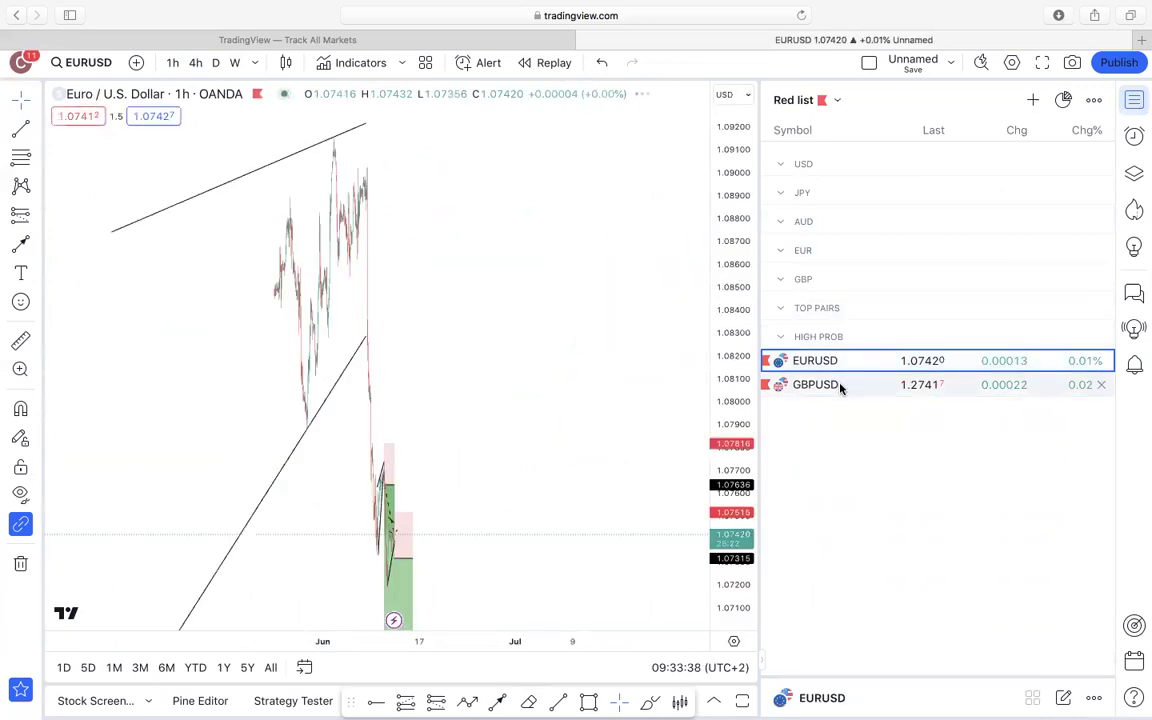
pyautogui.click(1136, 101)
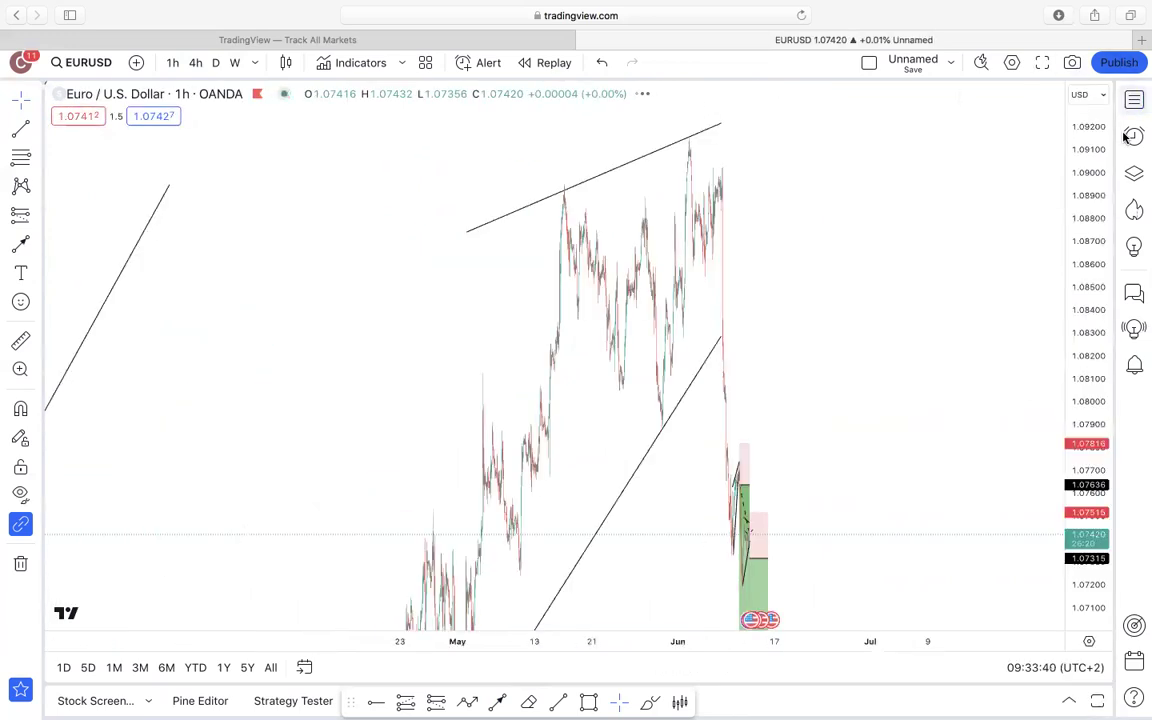
pyautogui.moveTo(956, 637); pyautogui.dragTo(590, 610)
pyautogui.moveTo(494, 445); pyautogui.dragTo(969, 382)
# Switch back to GBPUSD and examine the short position's stop and entry levels around the small rising channel.
pyautogui.click(1140, 106)
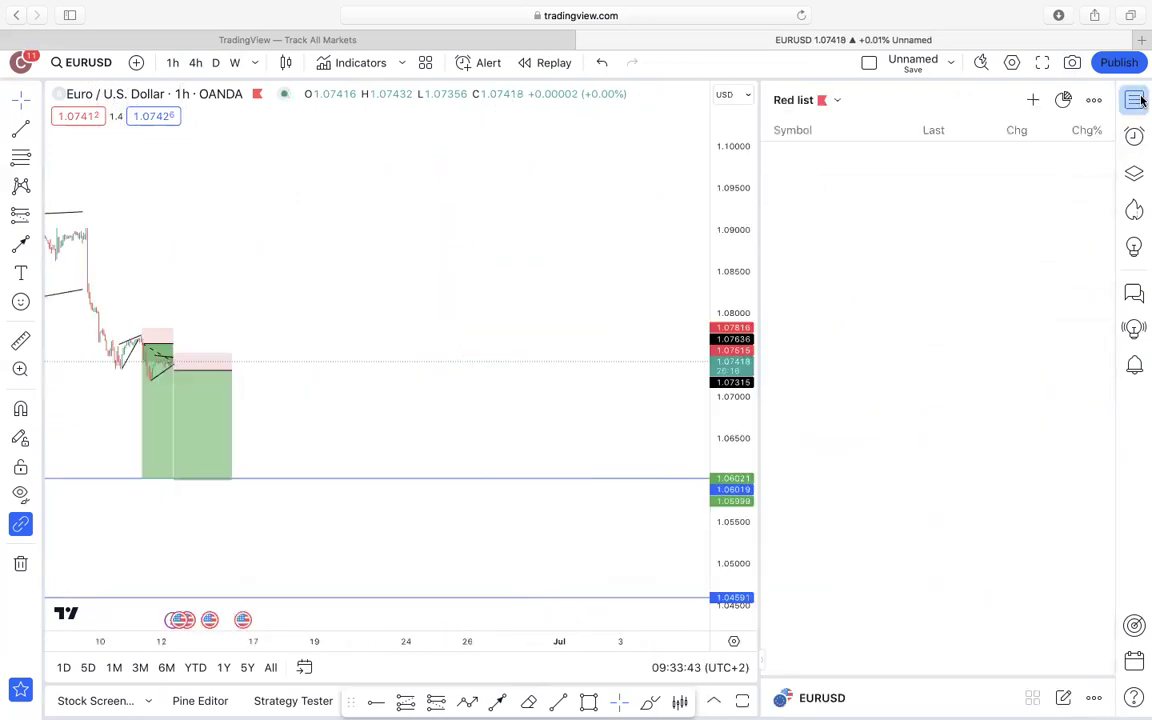
pyautogui.click(869, 393)
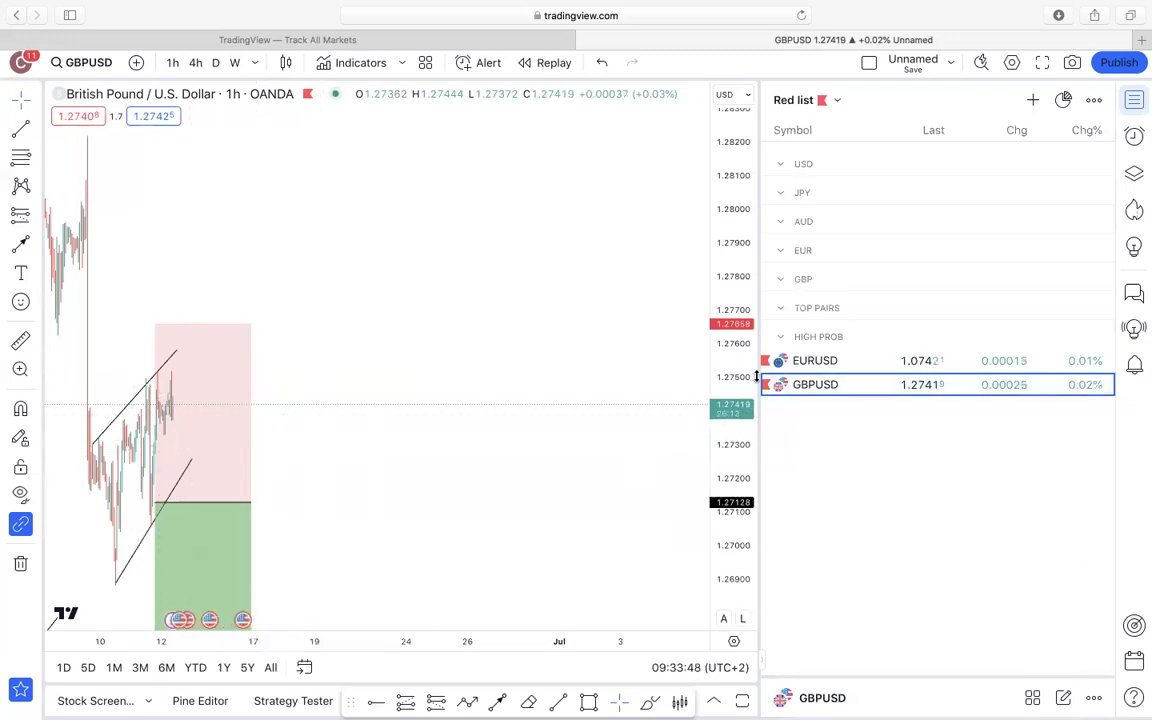
pyautogui.click(145, 358)
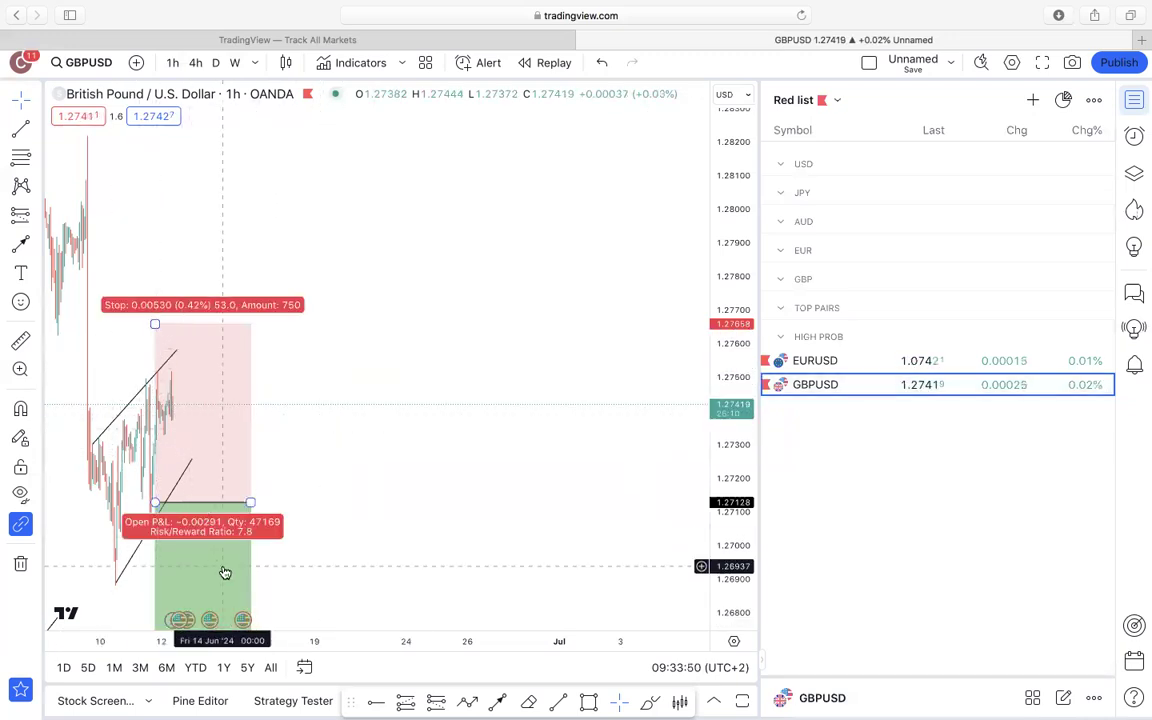
# Return to EURUSD with the watchlist hidden and examine the small patterns beside the two short positions.
pyautogui.click(848, 360)
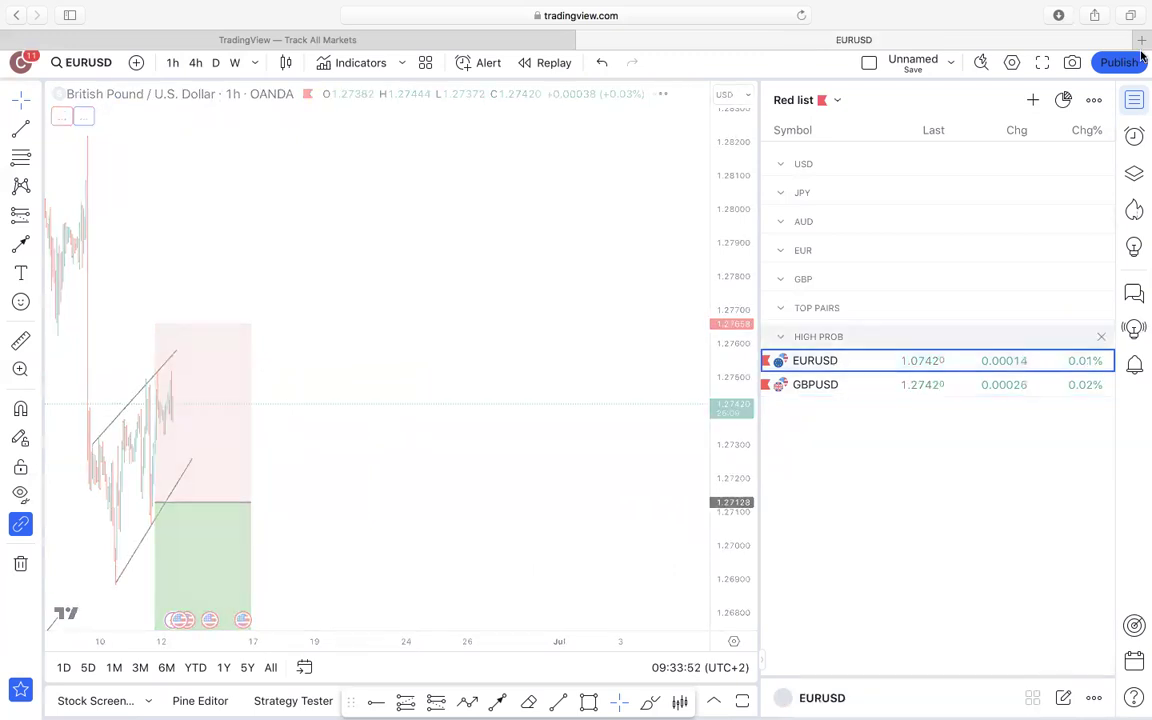
pyautogui.click(1137, 94)
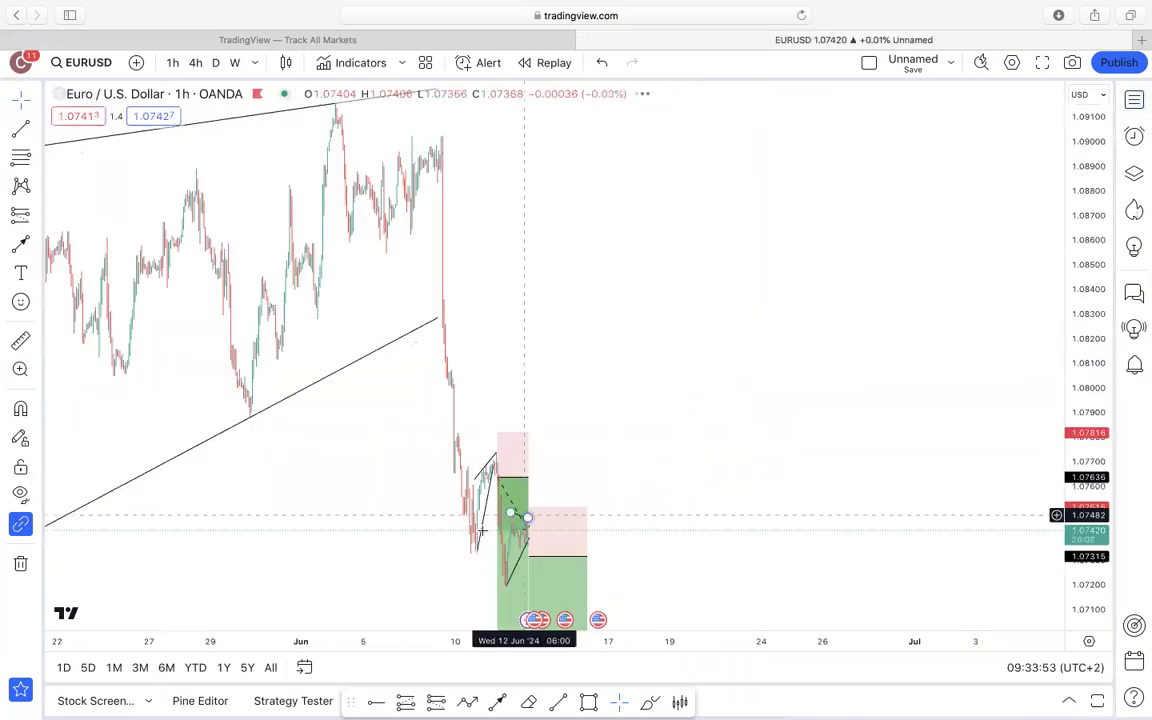
pyautogui.moveTo(757, 493); pyautogui.dragTo(869, 358)
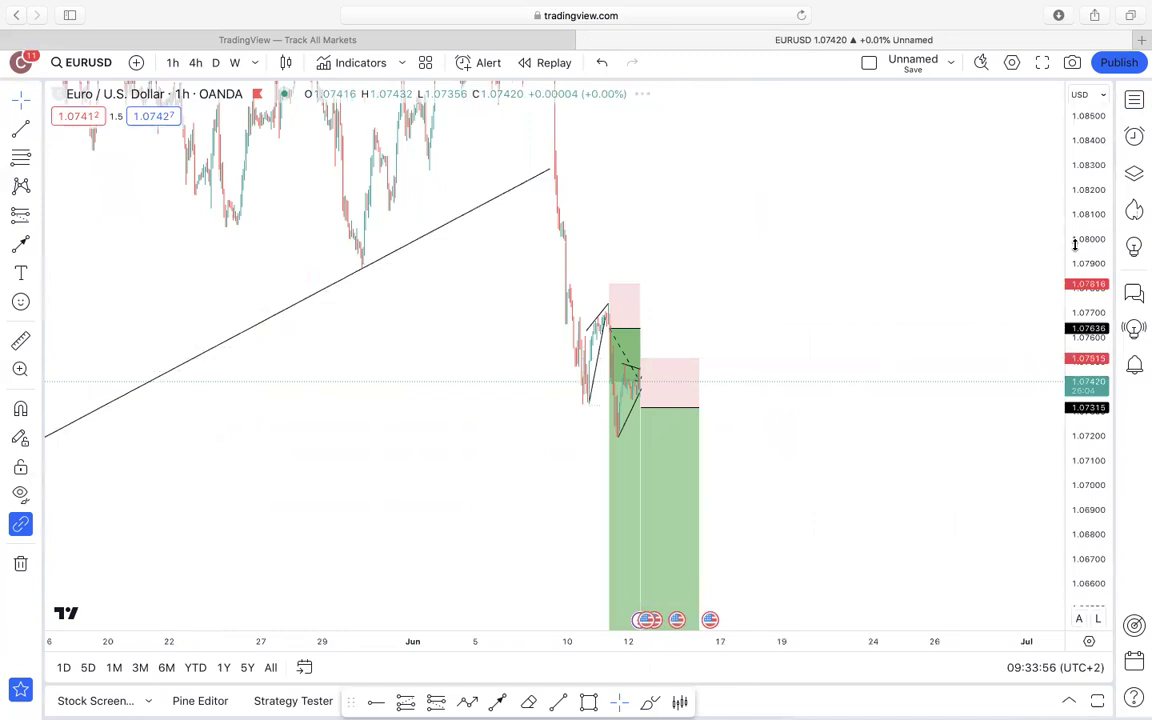
pyautogui.moveTo(1077, 265); pyautogui.dragTo(1031, 363)
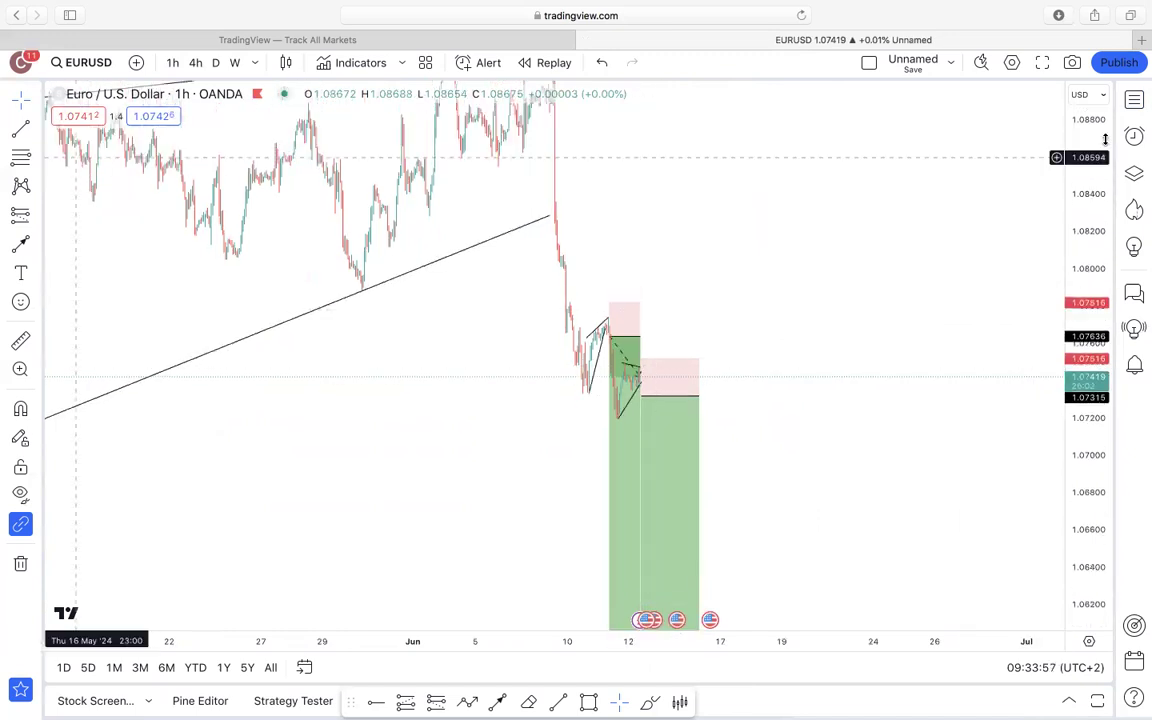
# Flip the chart to GBPUSD and back to EURUSD, and review the short positions against the 1.06019 support line.
pyautogui.click(1134, 99)
pyautogui.click(855, 395)
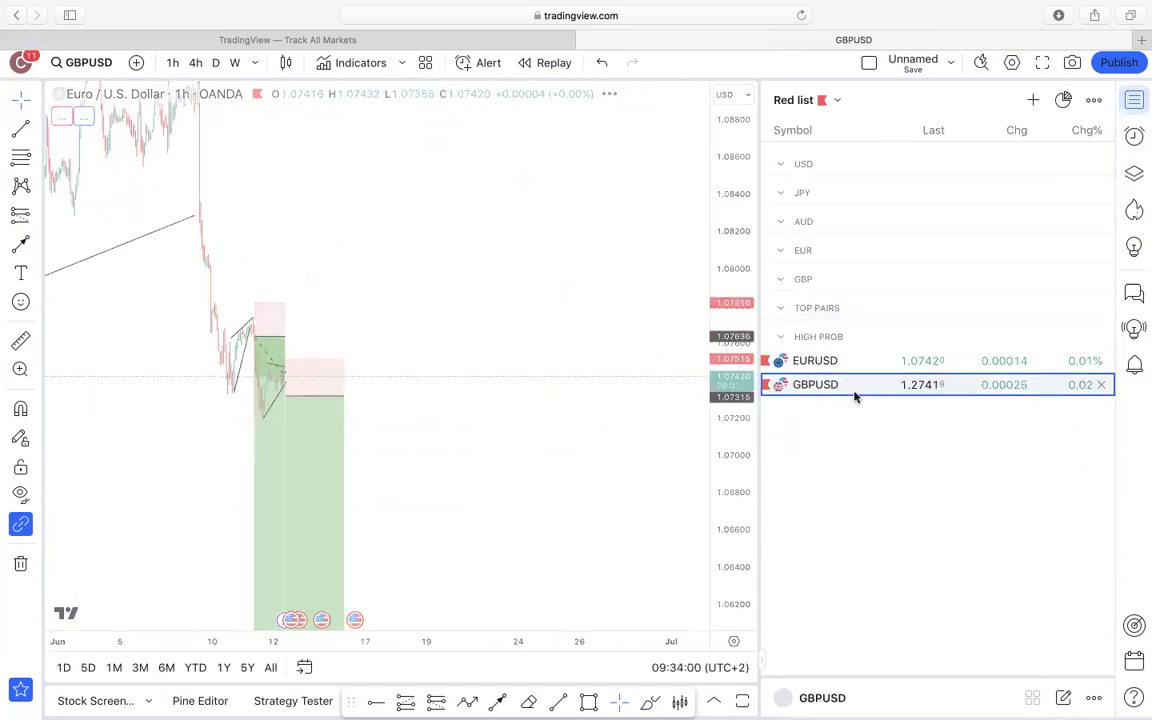
pyautogui.click(874, 362)
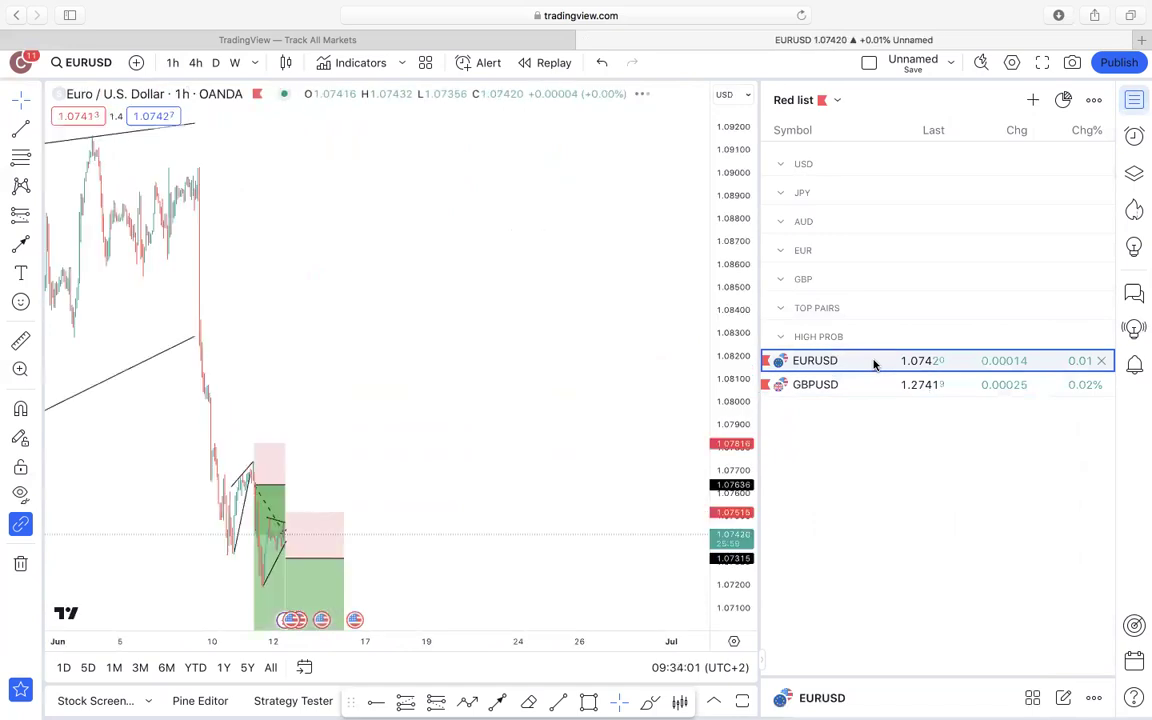
pyautogui.click(1139, 110)
pyautogui.moveTo(1080, 150); pyautogui.dragTo(910, 211)
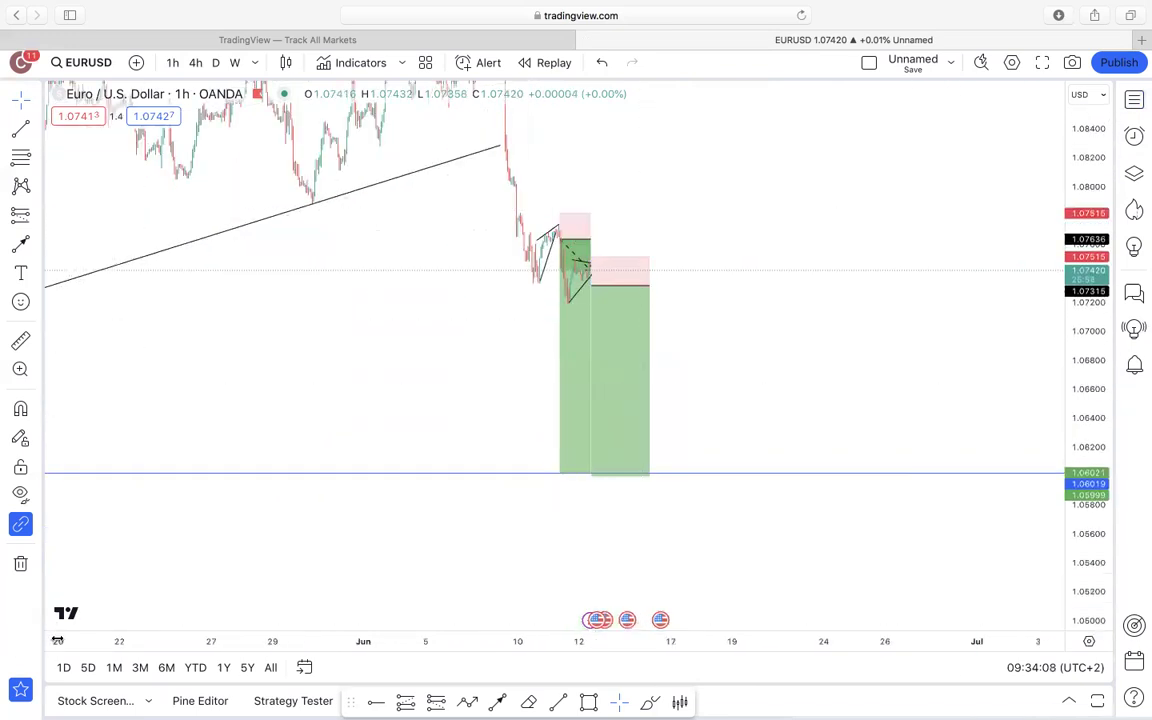
# Extend the upper trend line of the large EURUSD channel back to 16 April 2024 03:00 at about 1.08598.
pyautogui.moveTo(51, 634); pyautogui.dragTo(725, 599)
pyautogui.moveTo(799, 347); pyautogui.dragTo(776, 419)
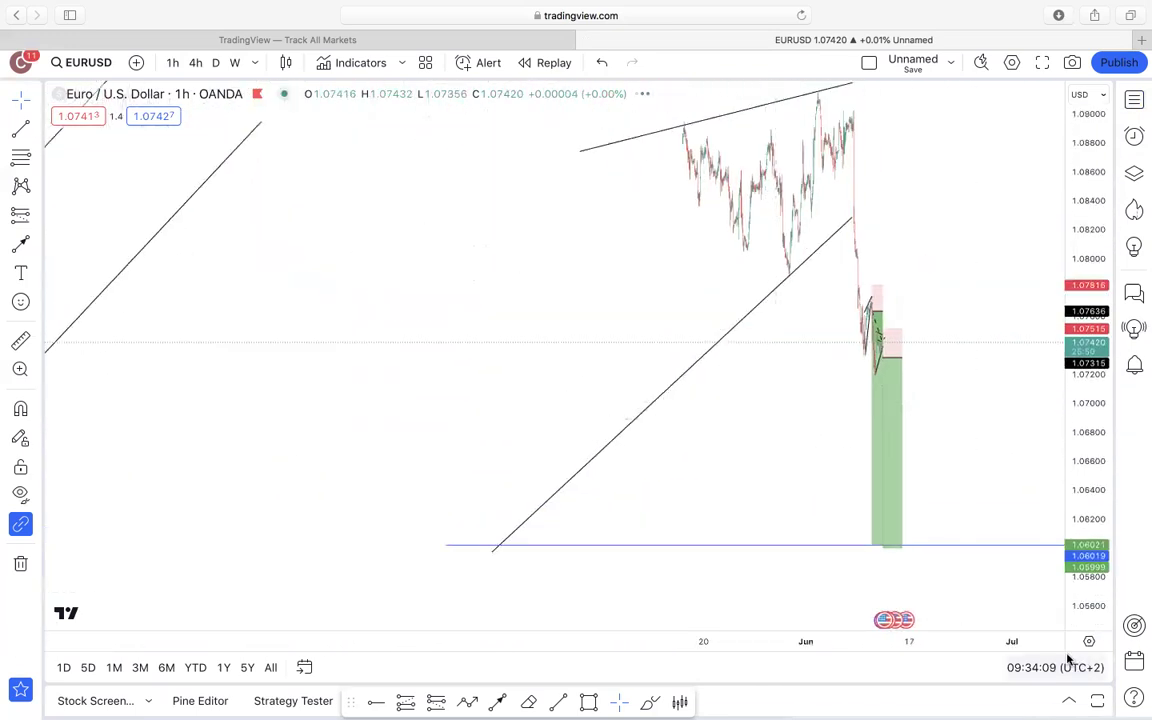
pyautogui.scroll(3, 950, 510)
pyautogui.moveTo(957, 468); pyautogui.dragTo(1011, 490)
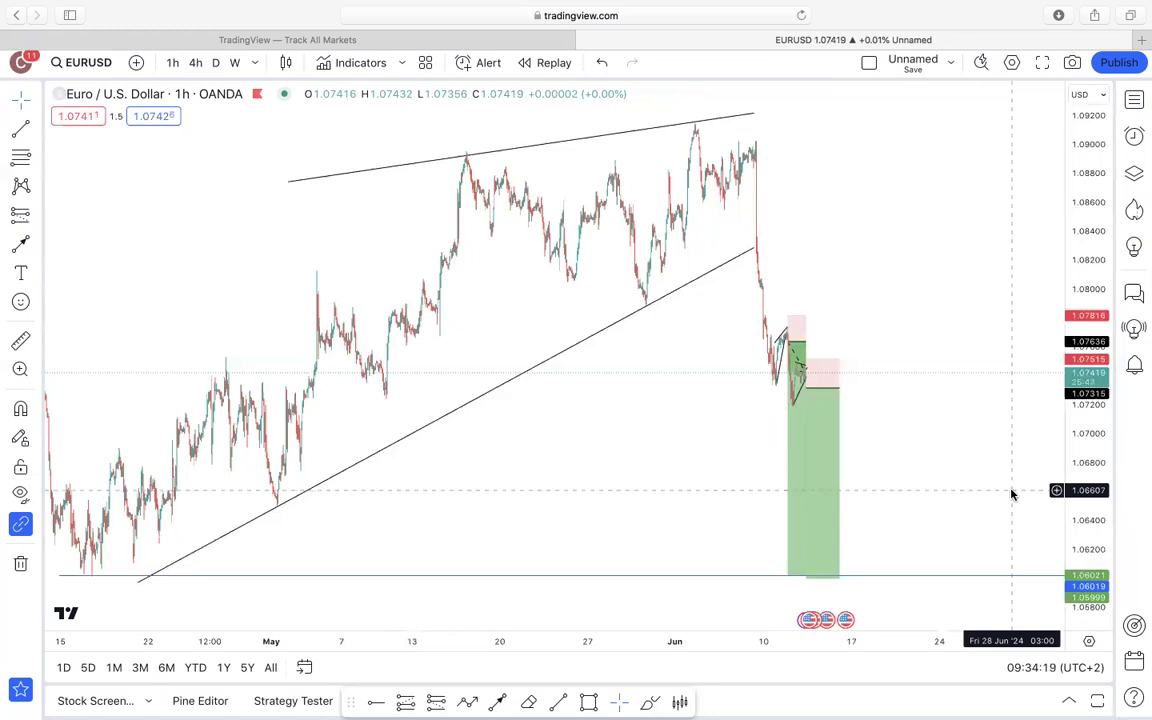
pyautogui.moveTo(290, 182); pyautogui.dragTo(81, 205)
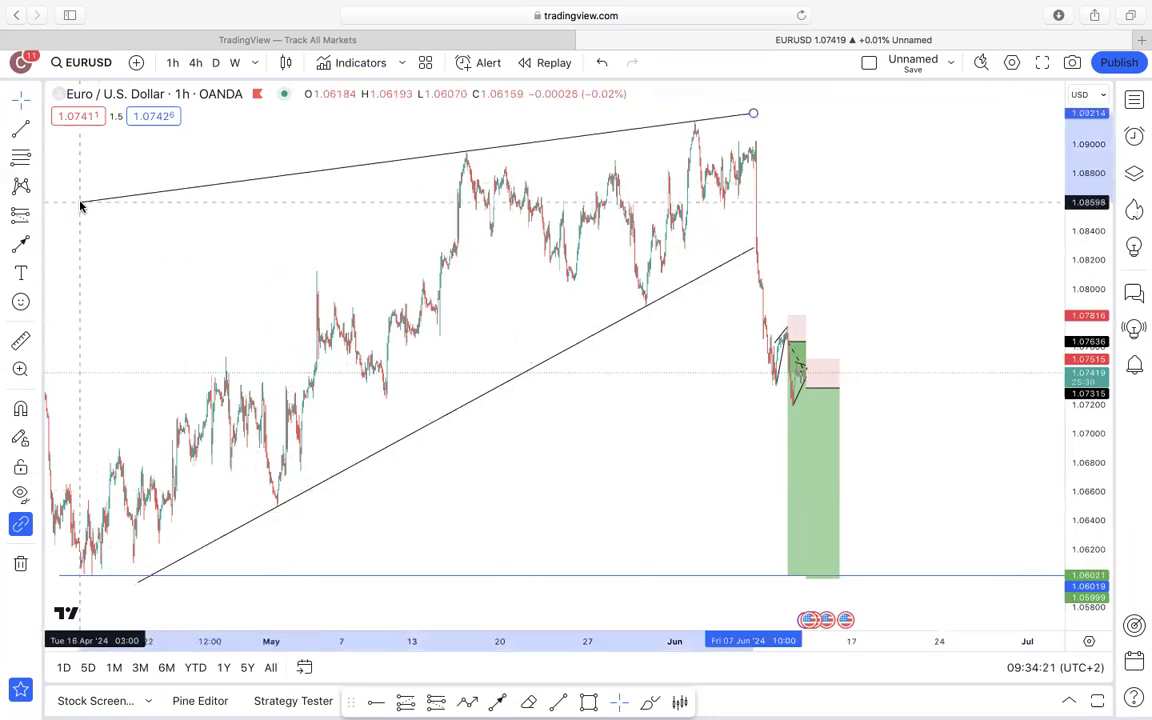
pyautogui.hscroll(-5, 301, 300)
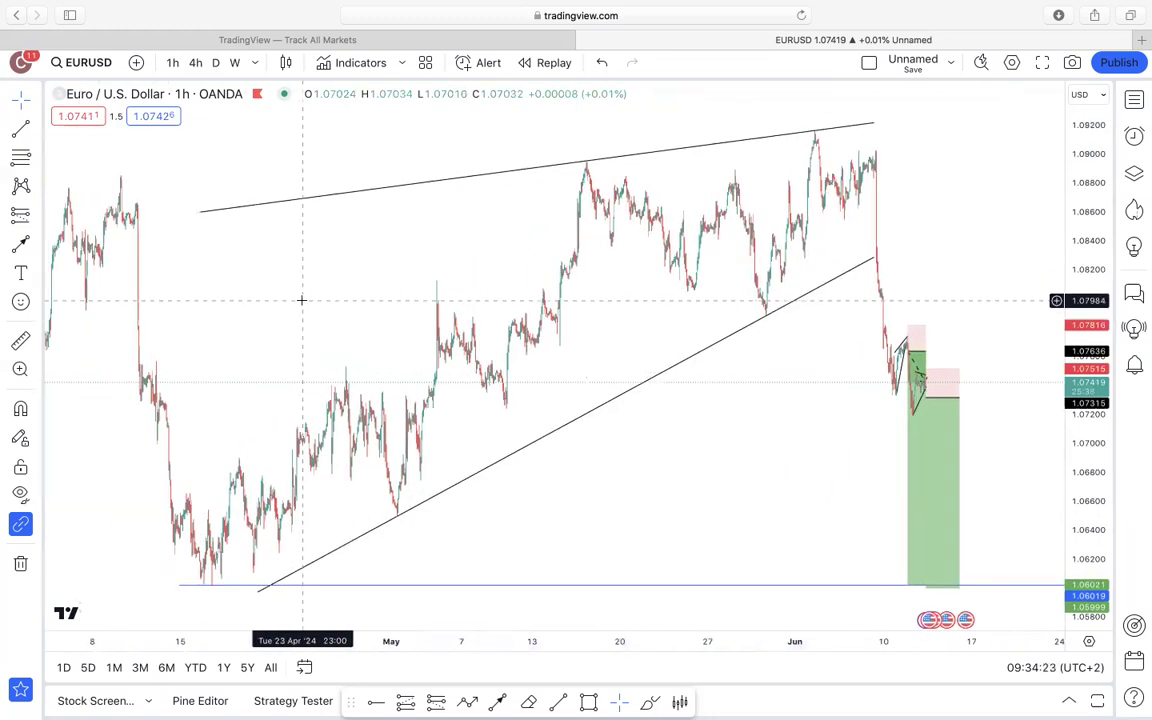